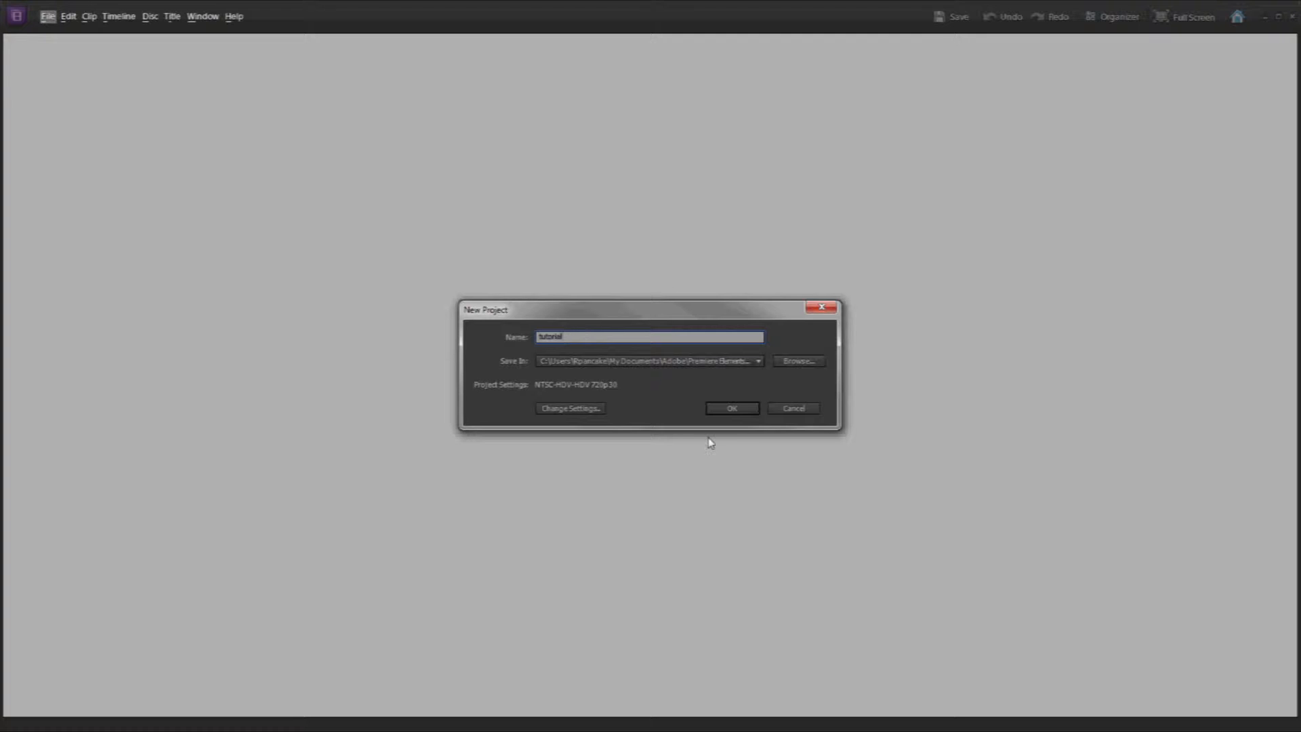
# Step: Create a new project named "tutorial", overwriting the existing project of that name
pyautogui.press('Return')
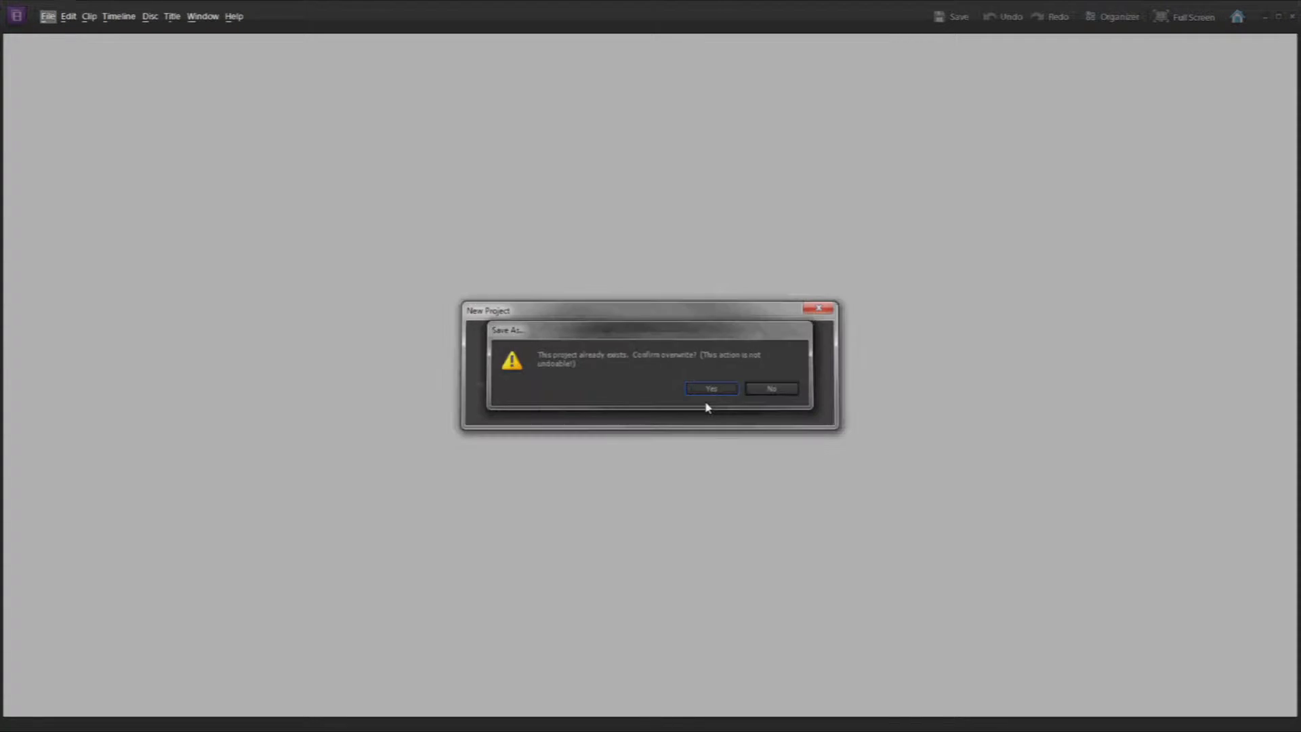
pyautogui.press('Return')
pyautogui.moveTo(598, 431); pyautogui.dragTo(762, 170)
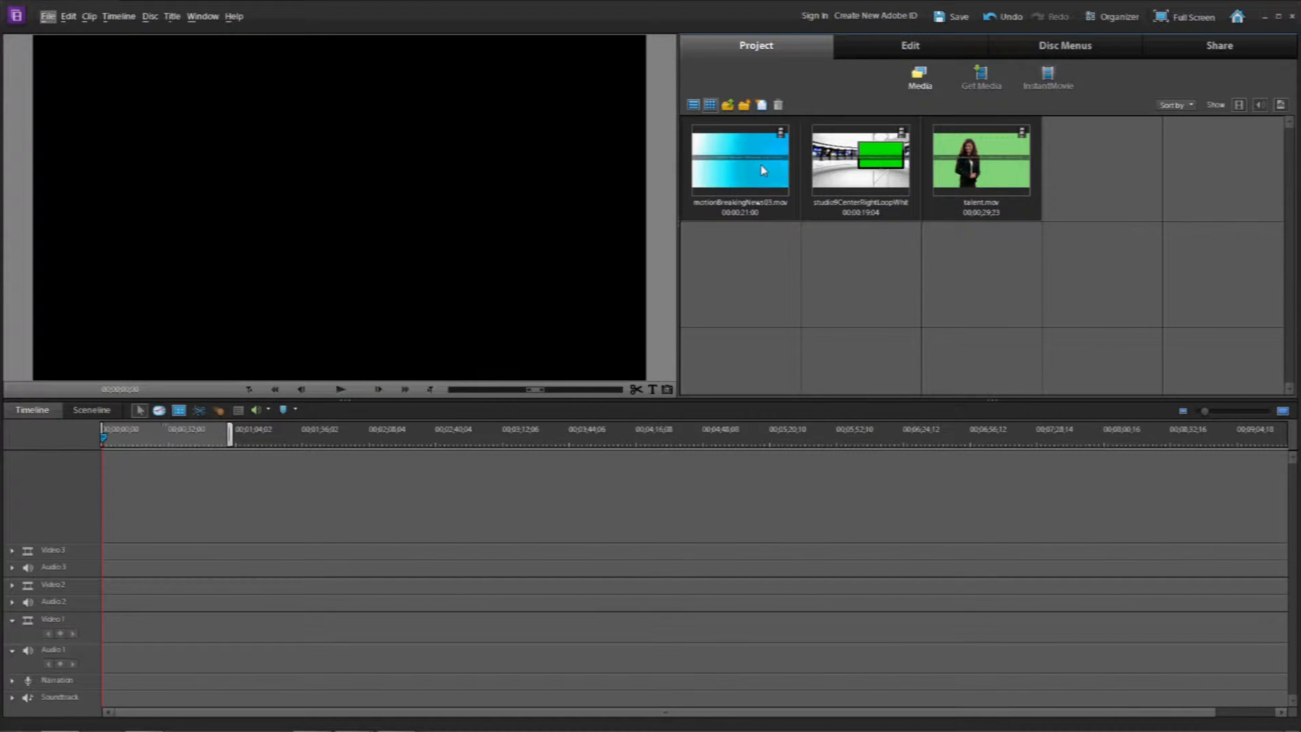
pyautogui.click(889, 299)
pyautogui.click(983, 170)
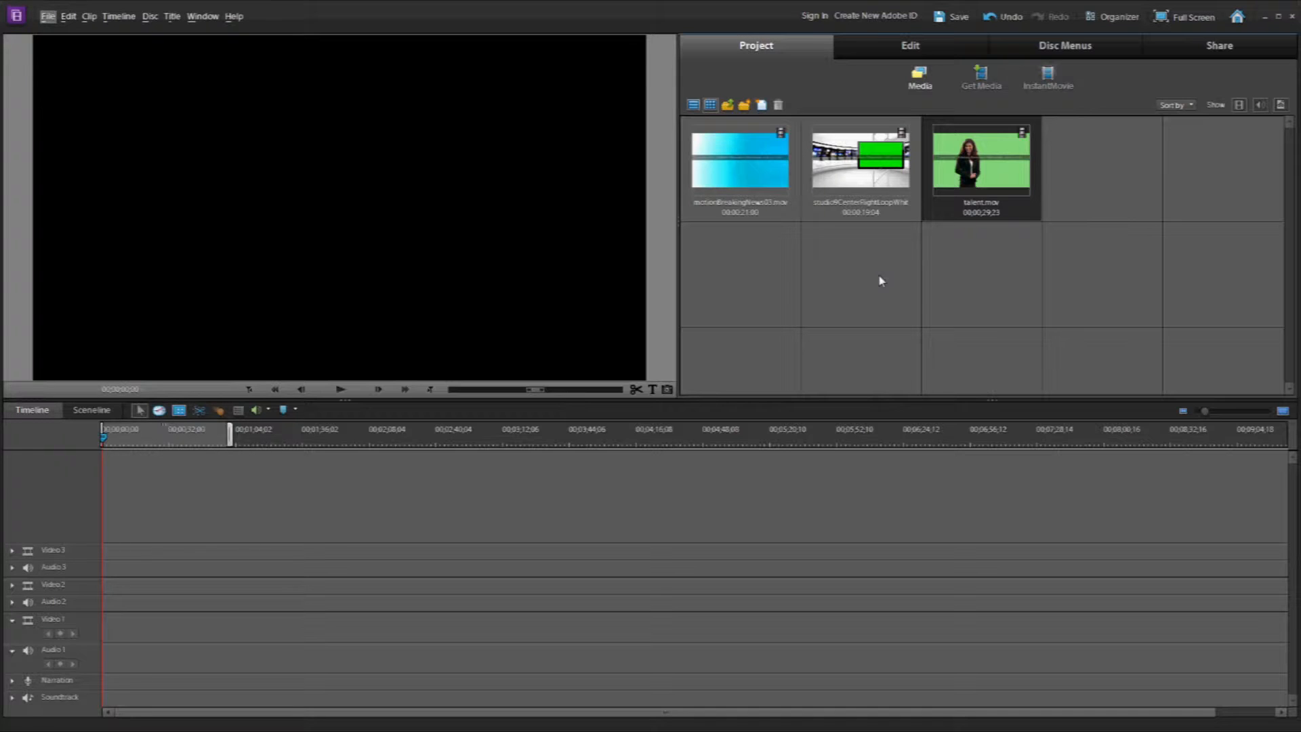
pyautogui.click(876, 139)
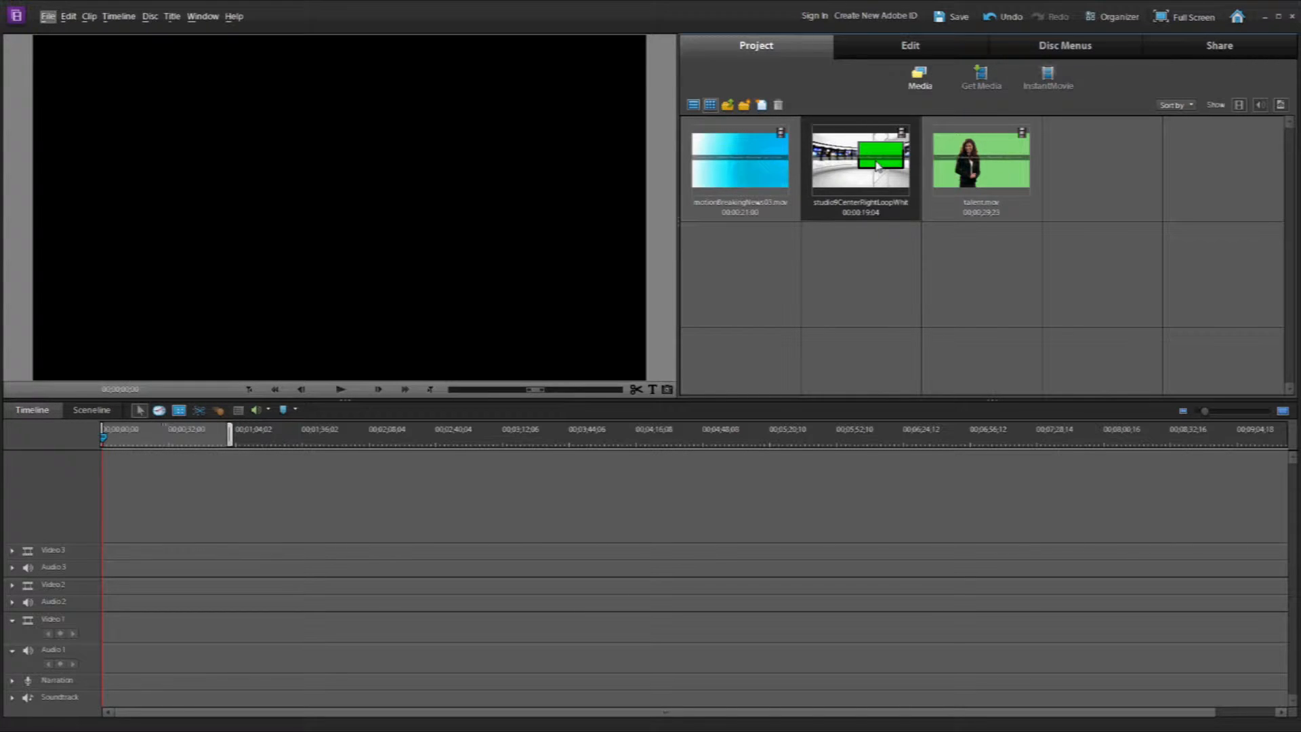
pyautogui.click(743, 175)
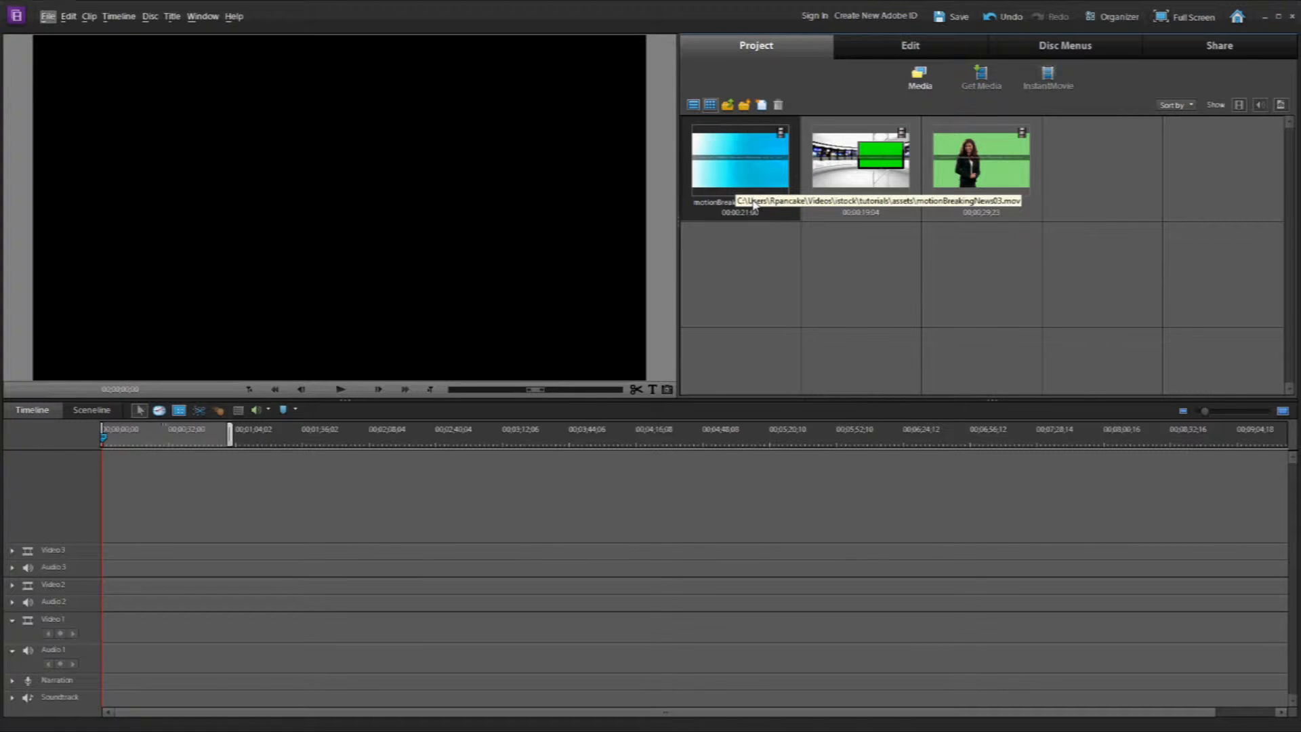
# Step: Place talent.mov at the start of the timeline on a new video track above Video 3 and apply Videomerge to it
pyautogui.click(976, 170)
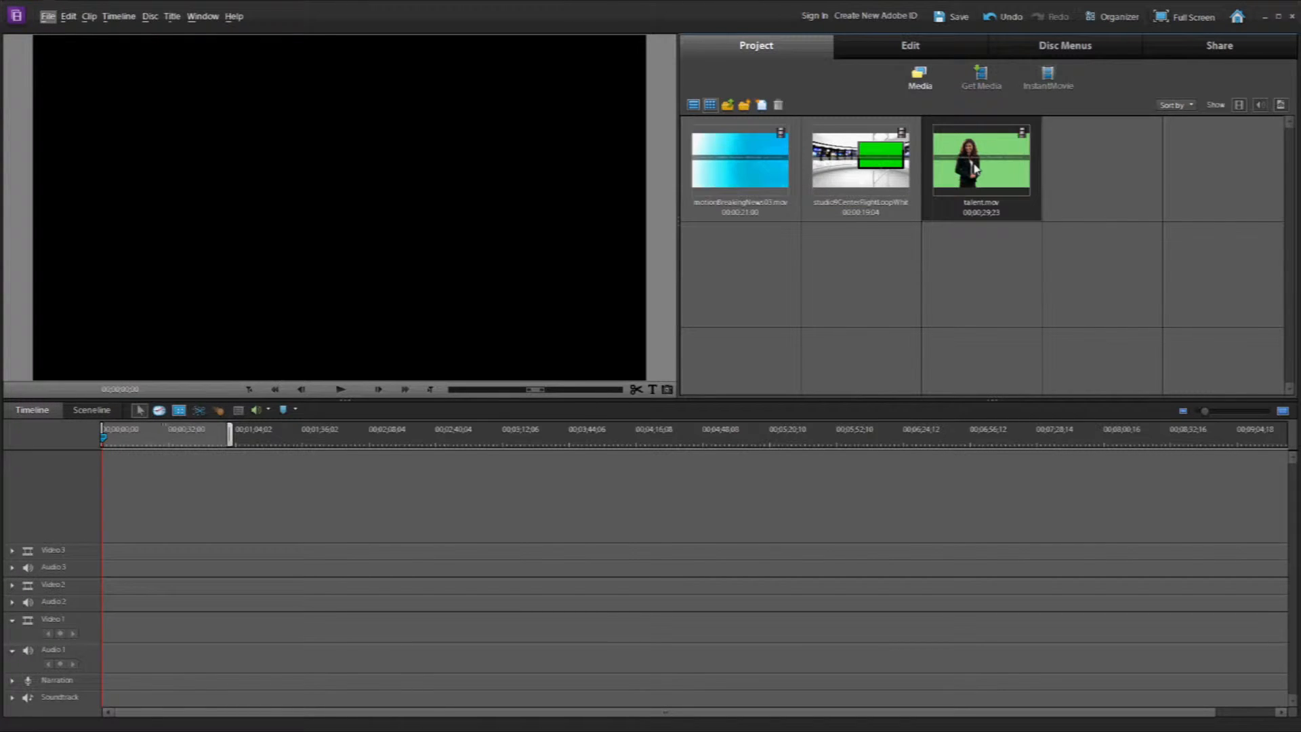
pyautogui.click(258, 499)
pyautogui.moveTo(258, 499); pyautogui.dragTo(107, 540)
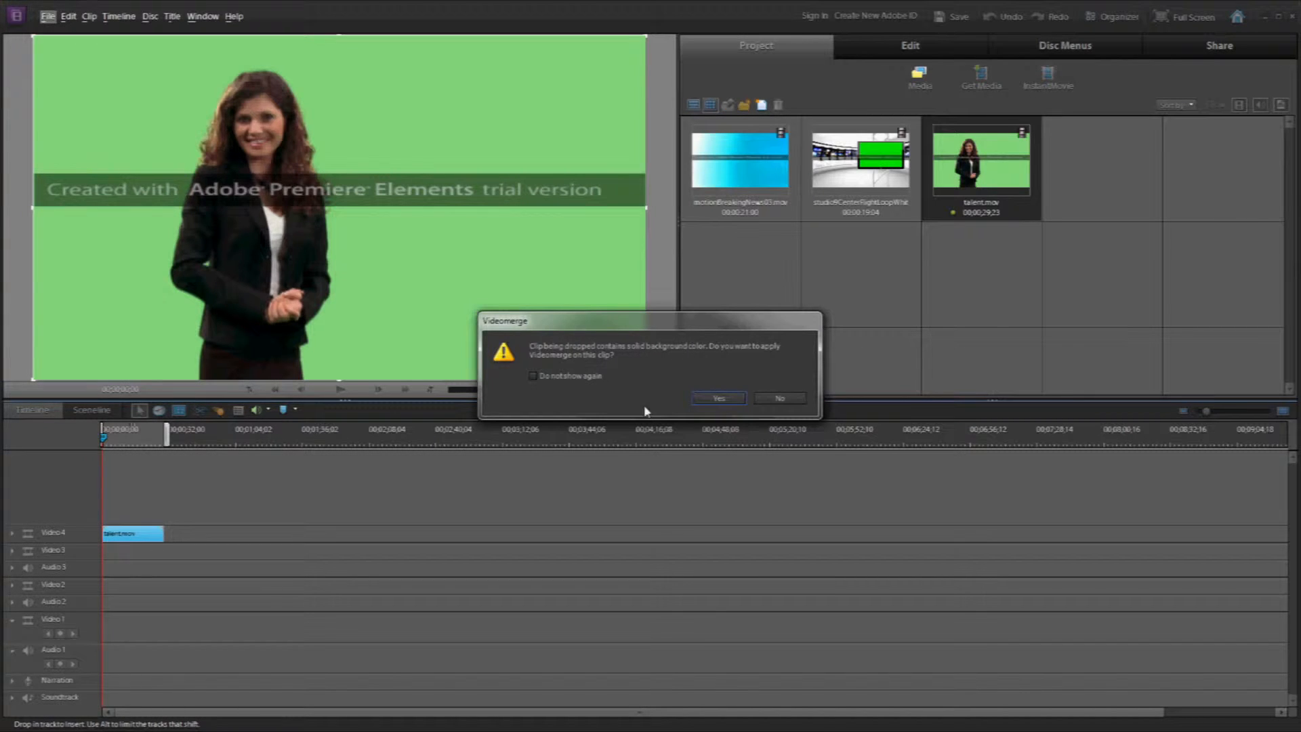
pyautogui.click(718, 399)
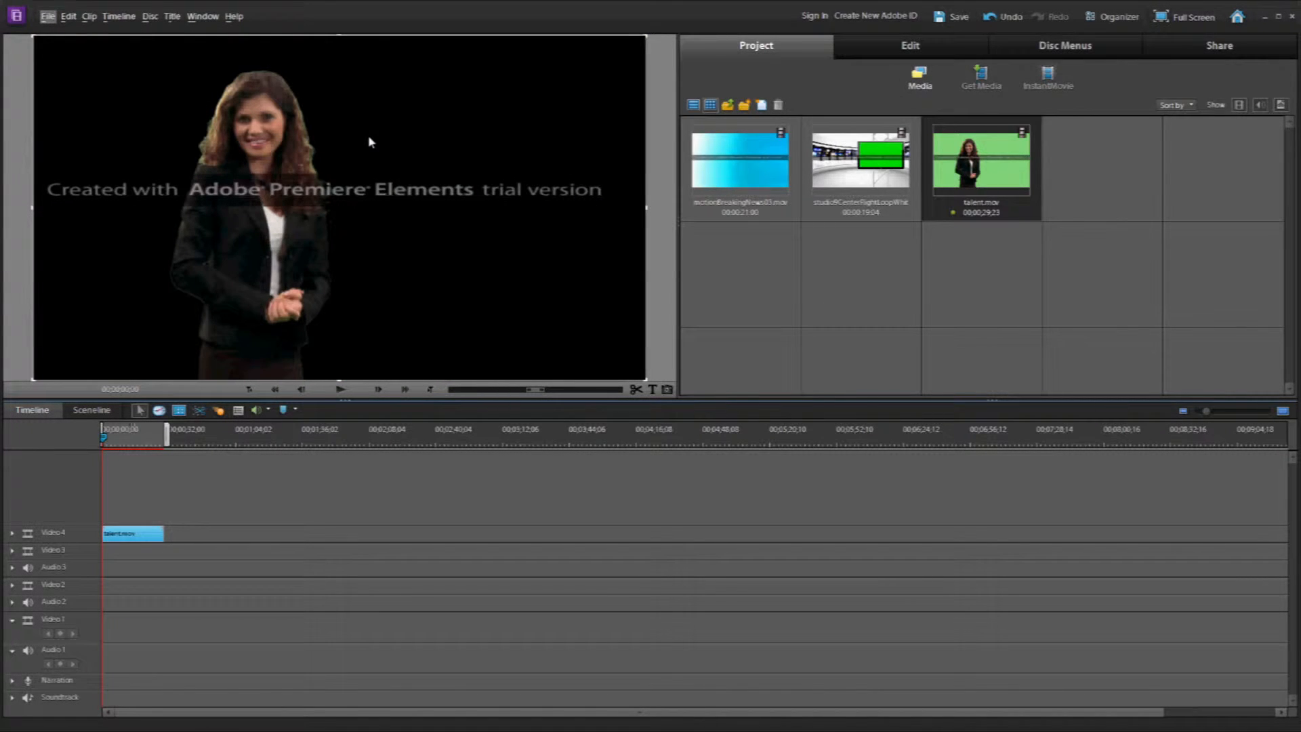
# Step: Place the virtual studio clip at the start of the Video 3 track without applying Videomerge
pyautogui.click(843, 155)
pyautogui.moveTo(843, 155); pyautogui.dragTo(106, 554)
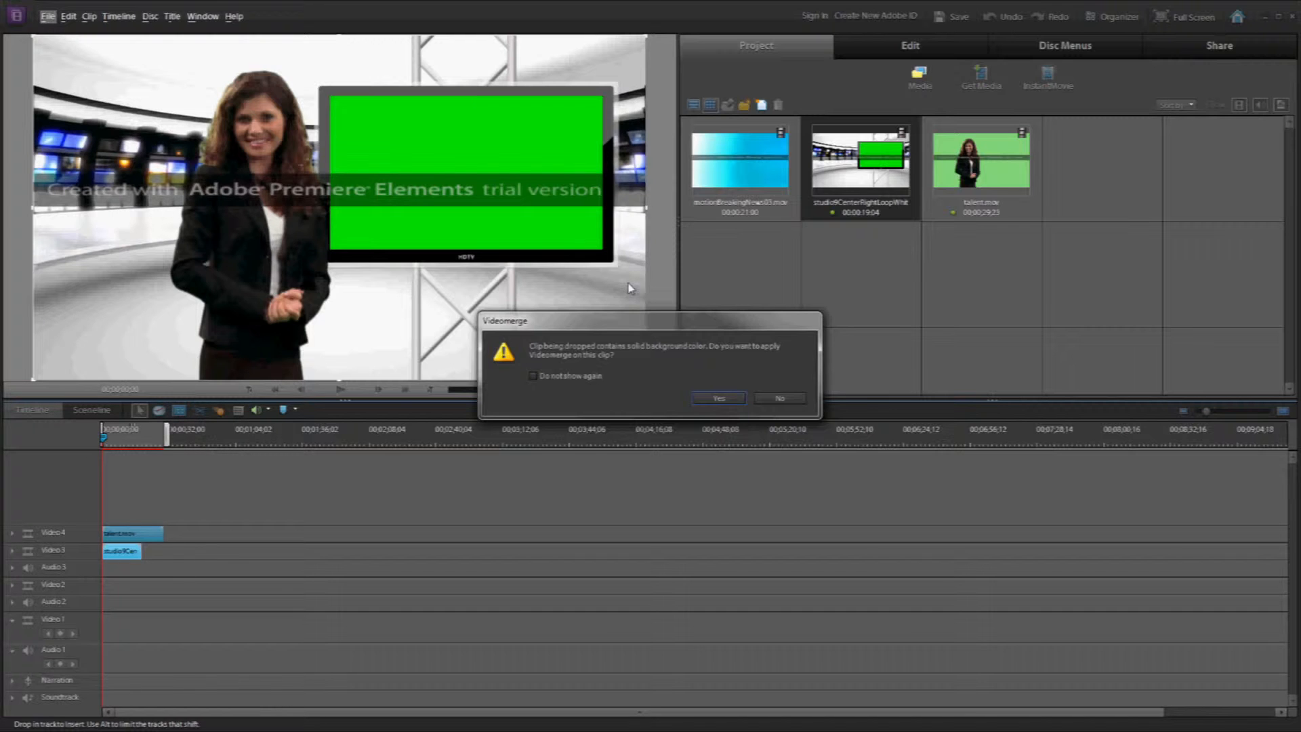
pyautogui.click(794, 401)
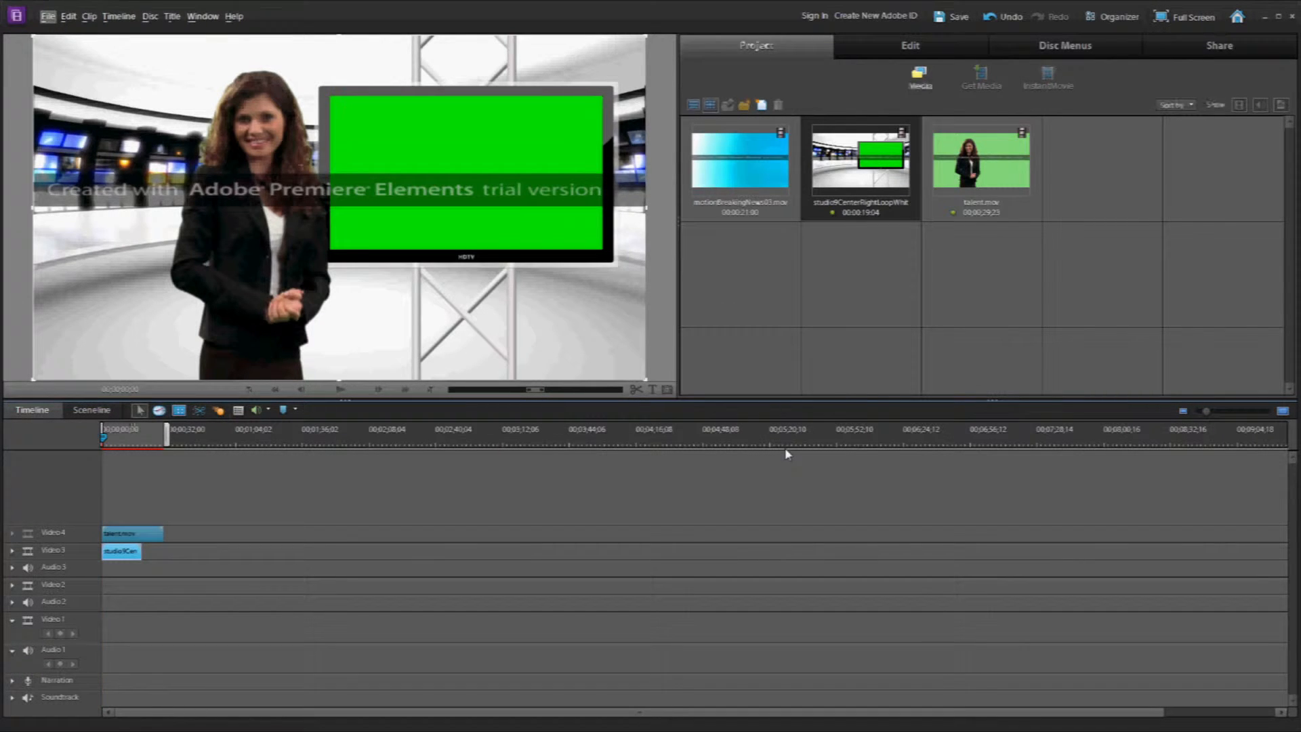
# Step: Place motionBreakingNews03.mov at the start of the Video 2 track without applying Videomerge
pyautogui.click(740, 162)
pyautogui.moveTo(740, 160); pyautogui.dragTo(105, 592)
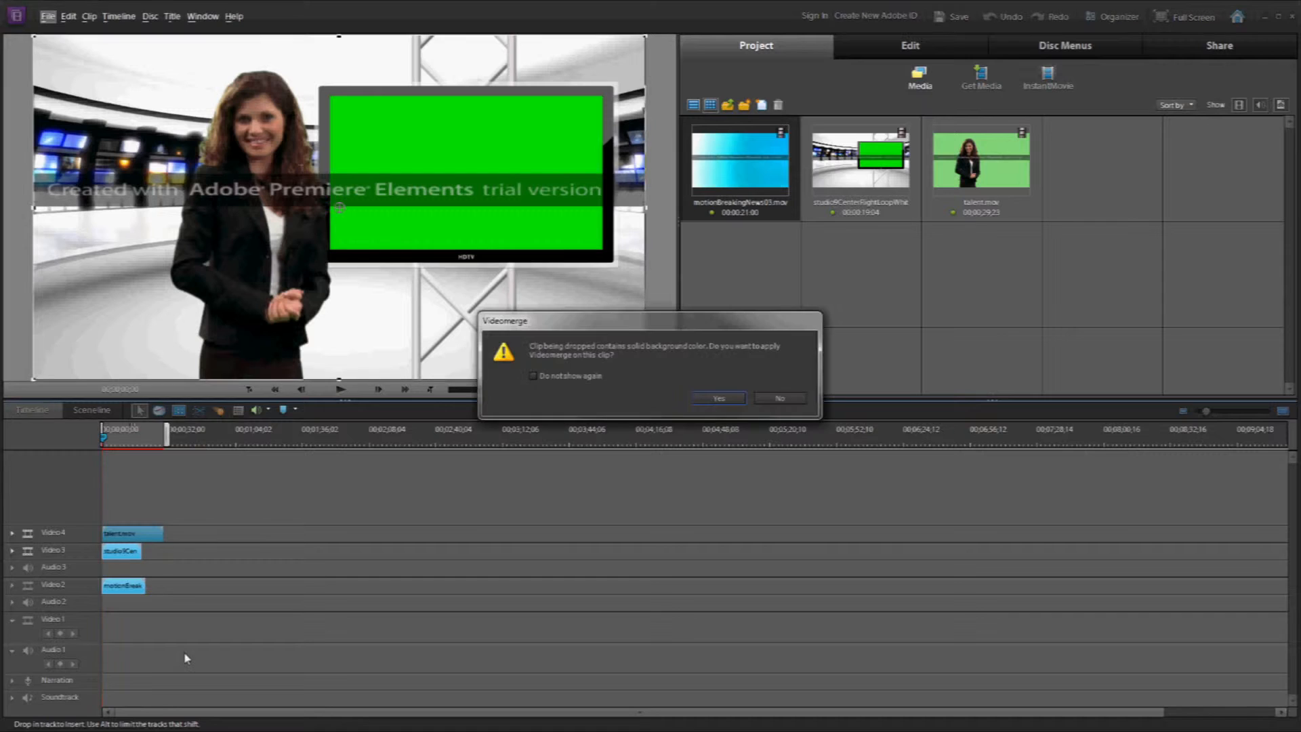
pyautogui.click(787, 395)
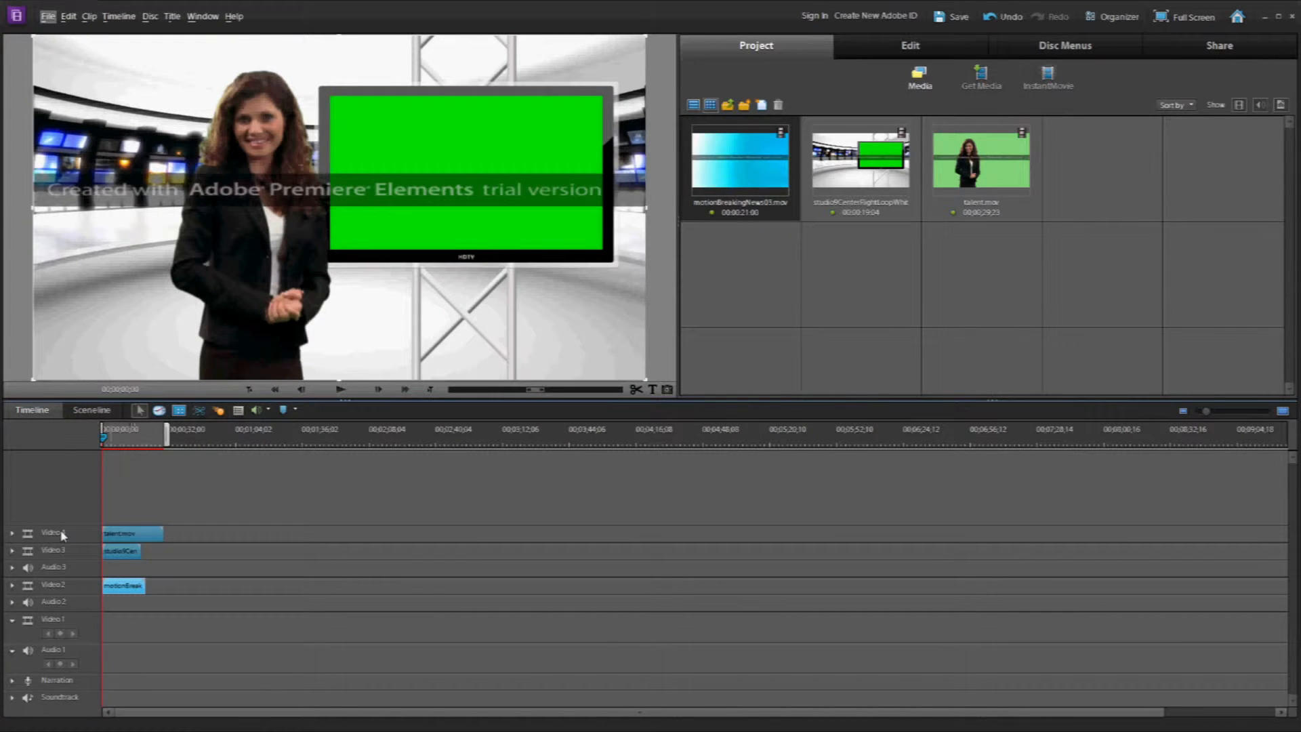
# Step: Rename the Video 4 track to "Talent" and the Video 3 track to "Studio"
pyautogui.rightClick(59, 539)
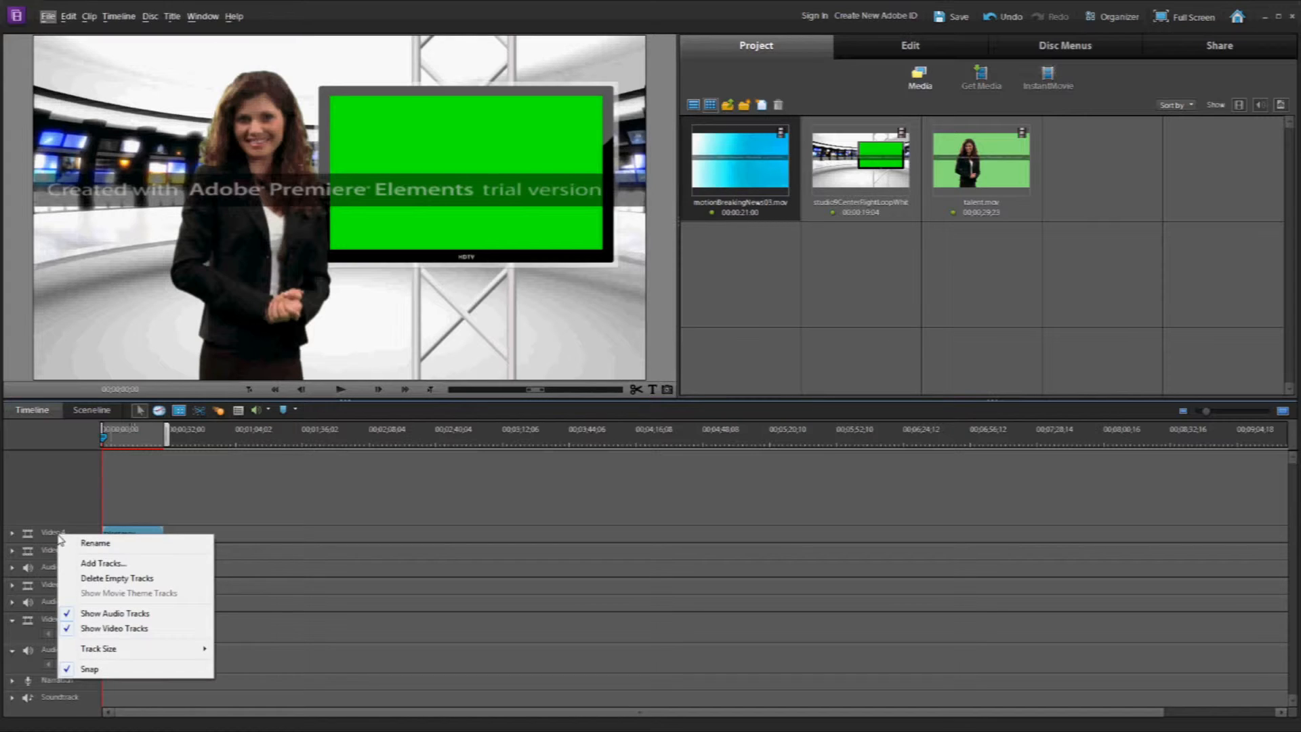
pyautogui.click(95, 543)
pyautogui.write('Talent')
pyautogui.press('Return')
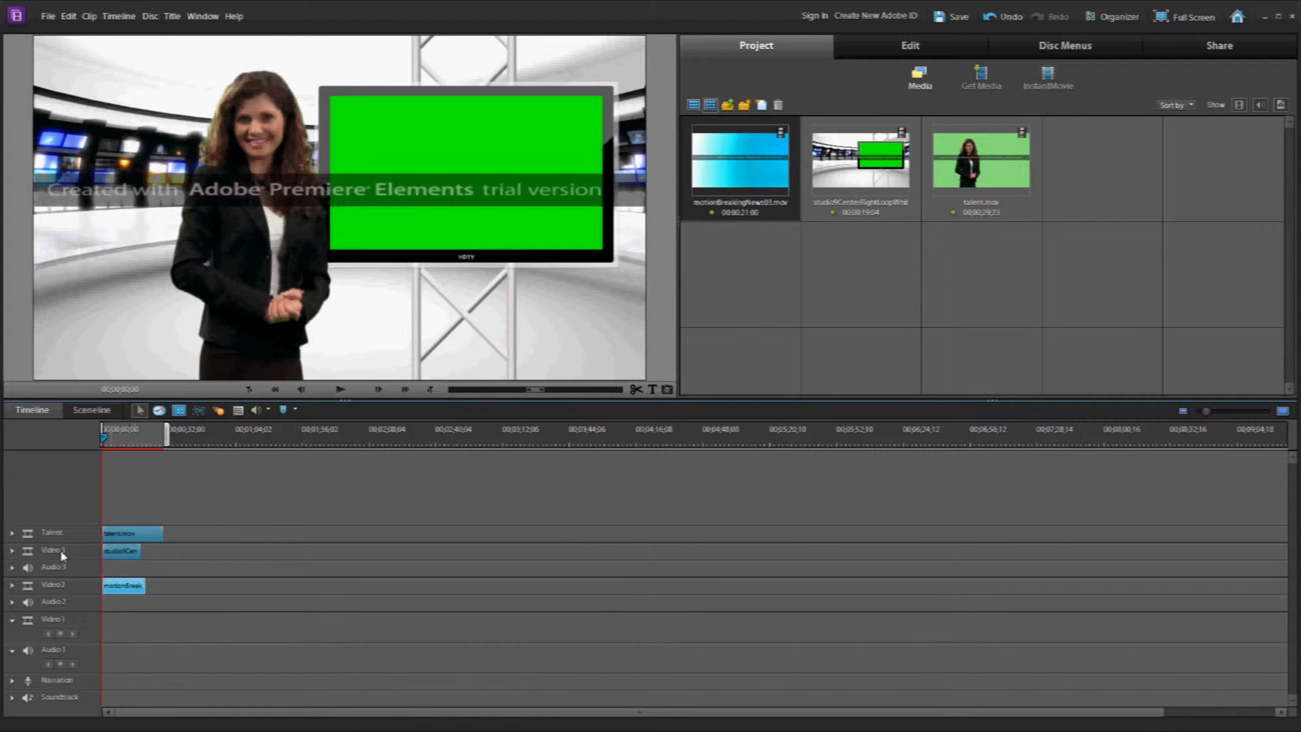
pyautogui.rightClick(62, 556)
pyautogui.click(95, 560)
pyautogui.write('Studio')
pyautogui.press('Return')
# Step: Rename the Video 2 track holding the breaking news clip to "Broll"
pyautogui.rightClick(59, 587)
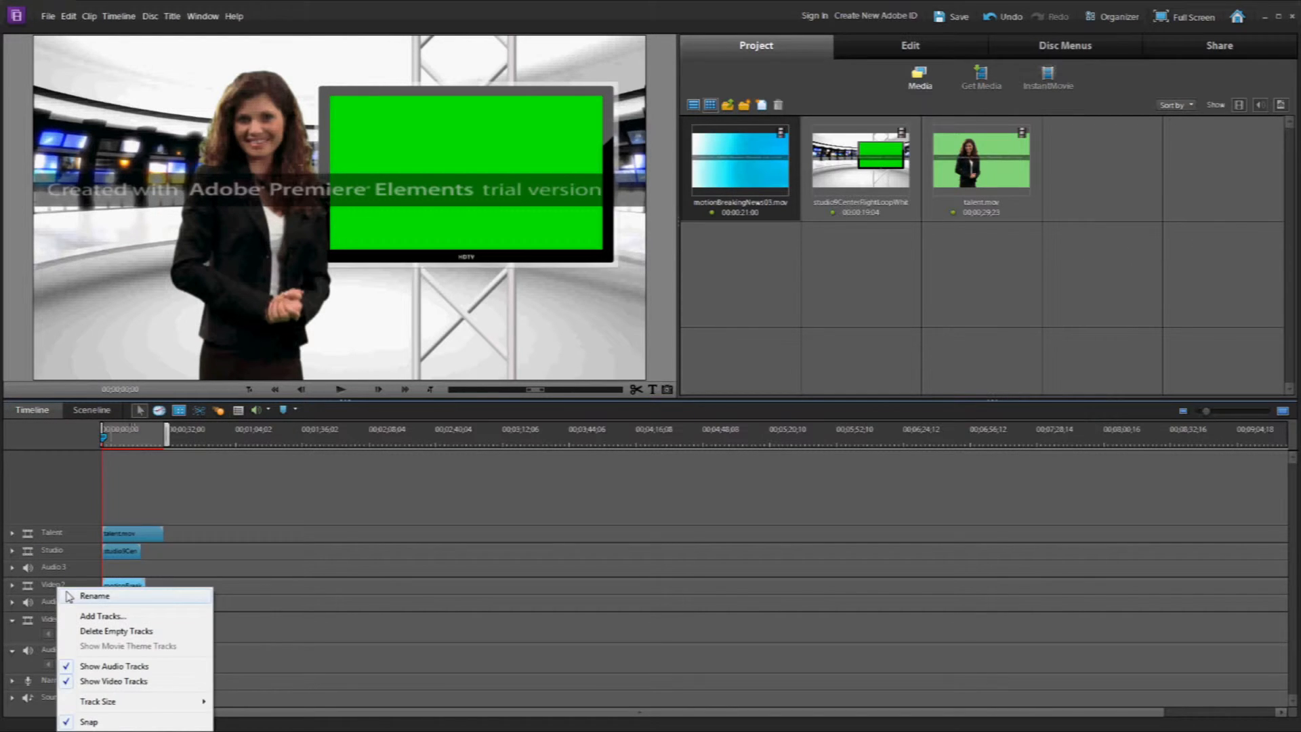
pyautogui.click(68, 595)
pyautogui.write('Br')
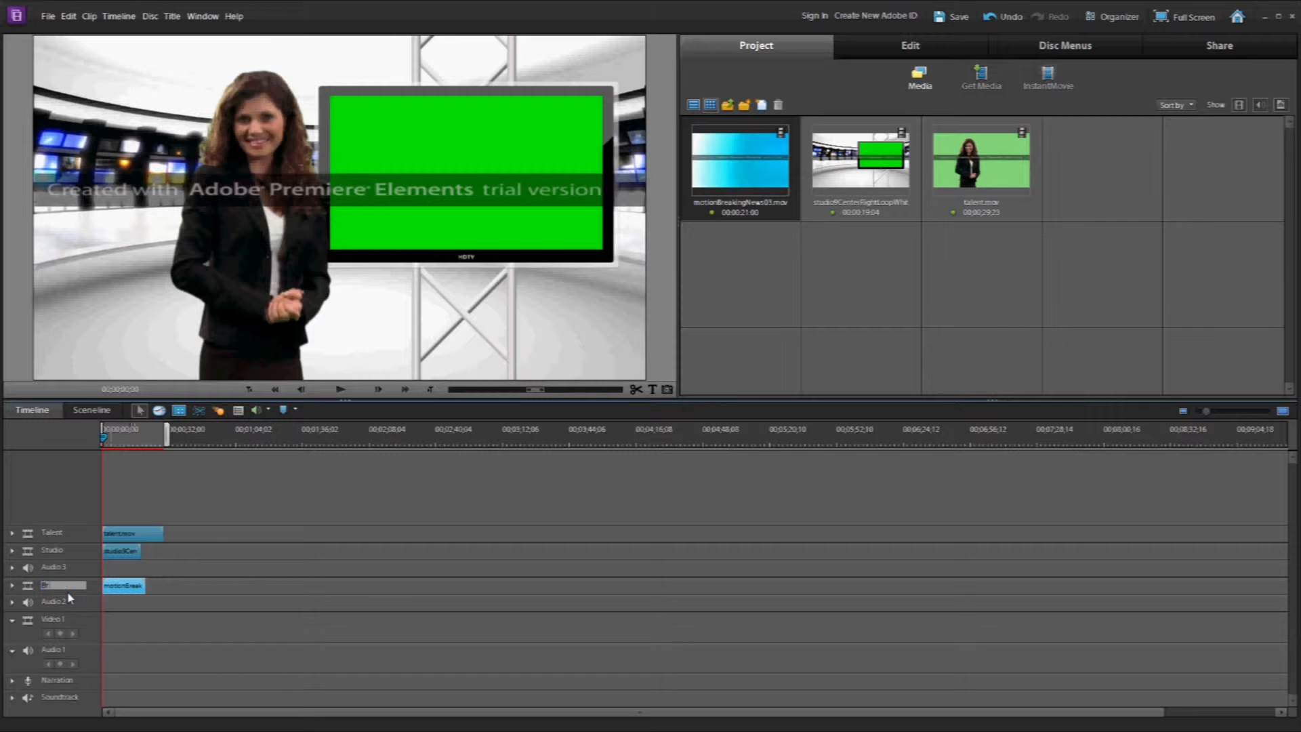
pyautogui.write('oll')
pyautogui.press('Return')
# Step: Search the video effects for "chroma" and apply Chroma Key to the clip on the Studio track
pyautogui.click(147, 539)
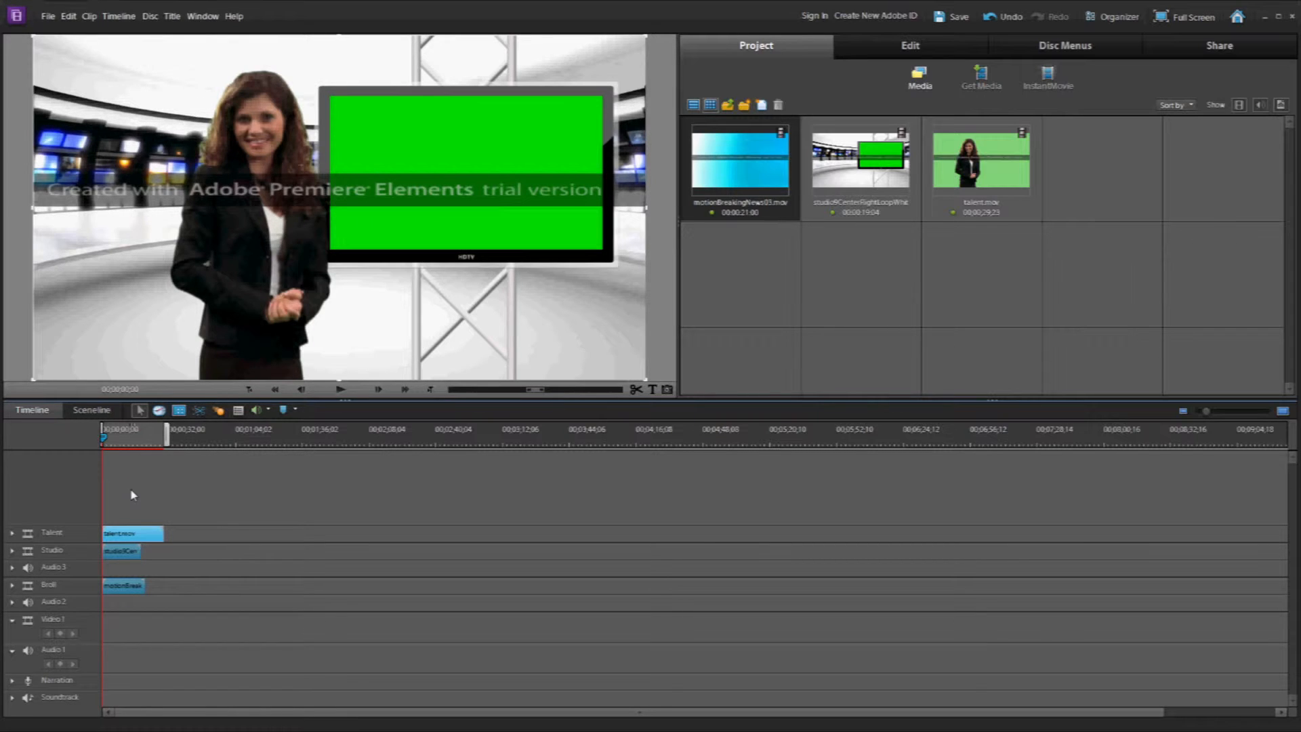
pyautogui.click(129, 554)
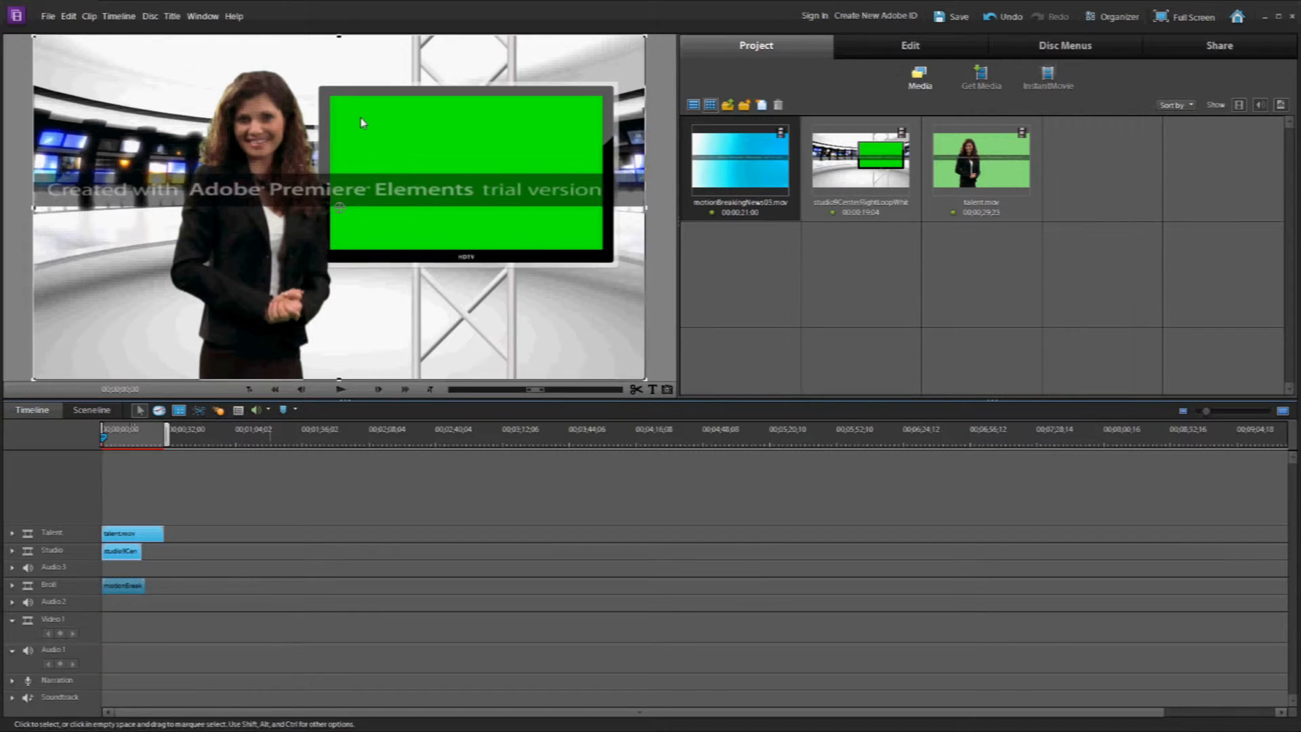
pyautogui.click(910, 46)
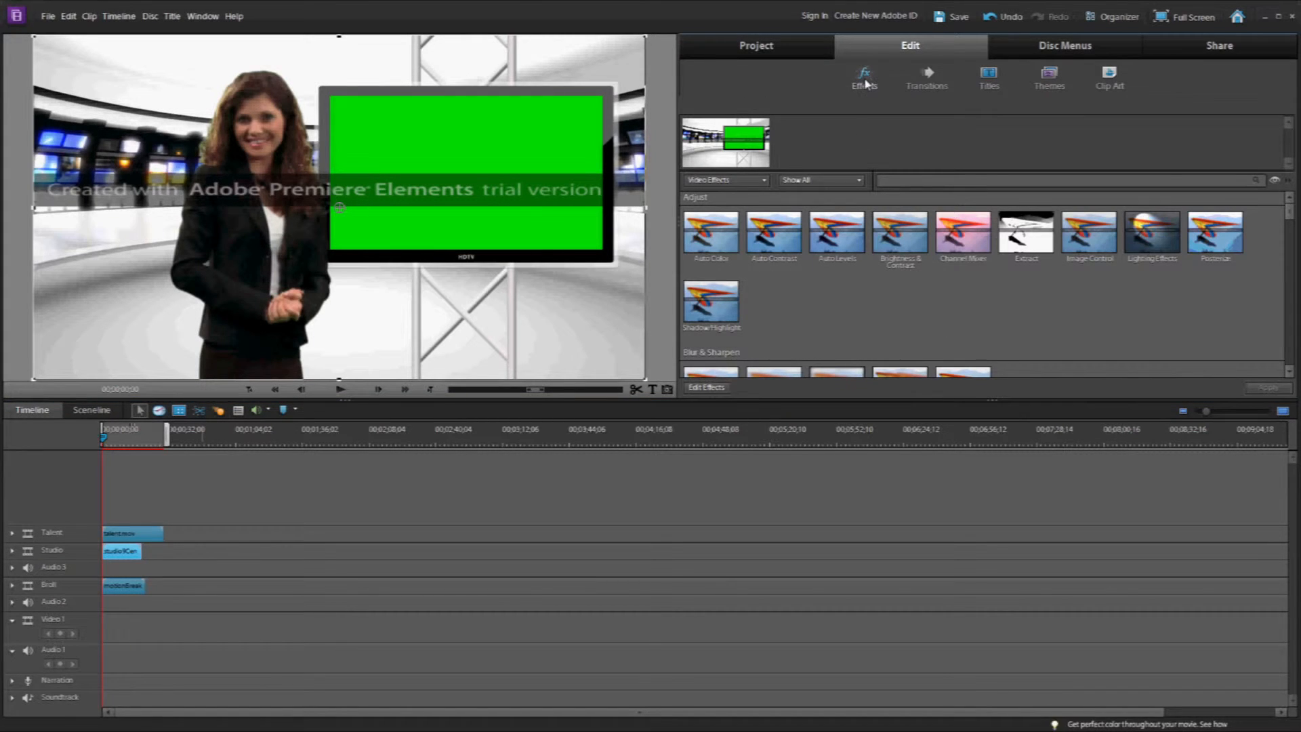
pyautogui.click(896, 188)
pyautogui.write('c')
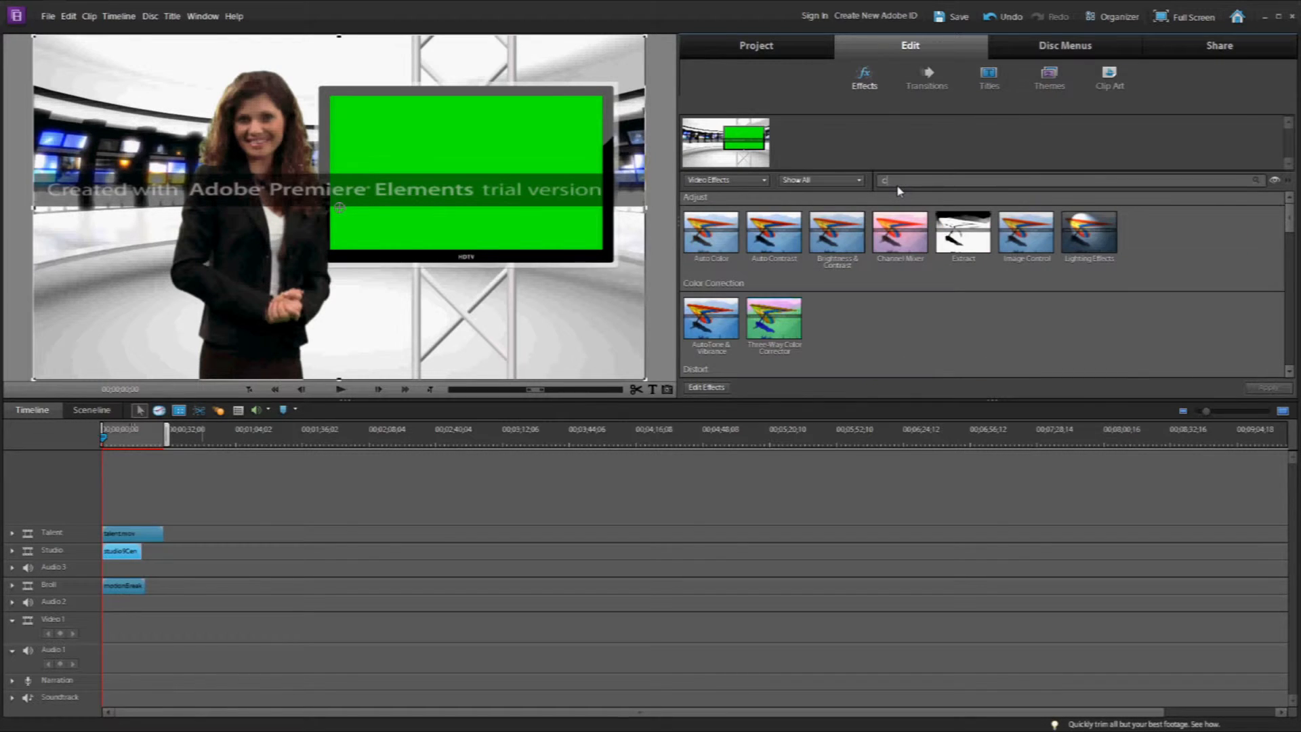
pyautogui.write('lhroma')
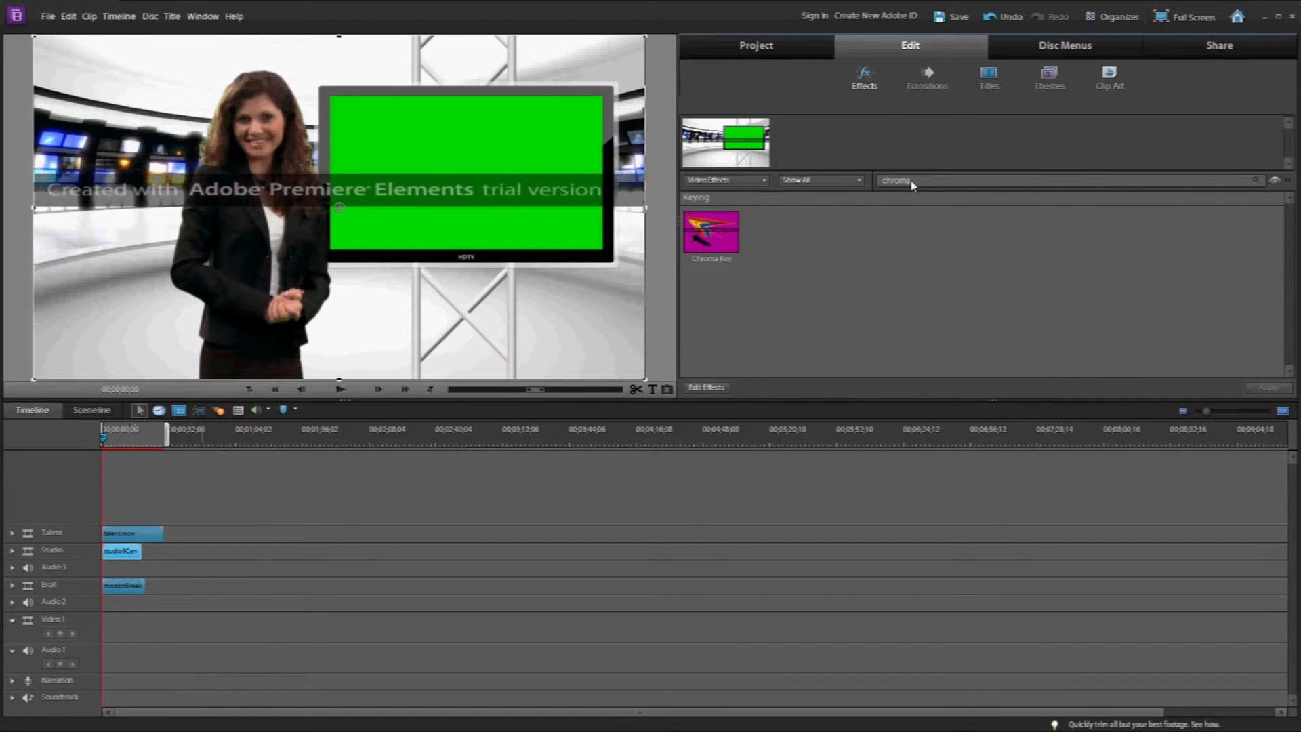
pyautogui.click(708, 235)
pyautogui.moveTo(156, 559); pyautogui.dragTo(124, 556)
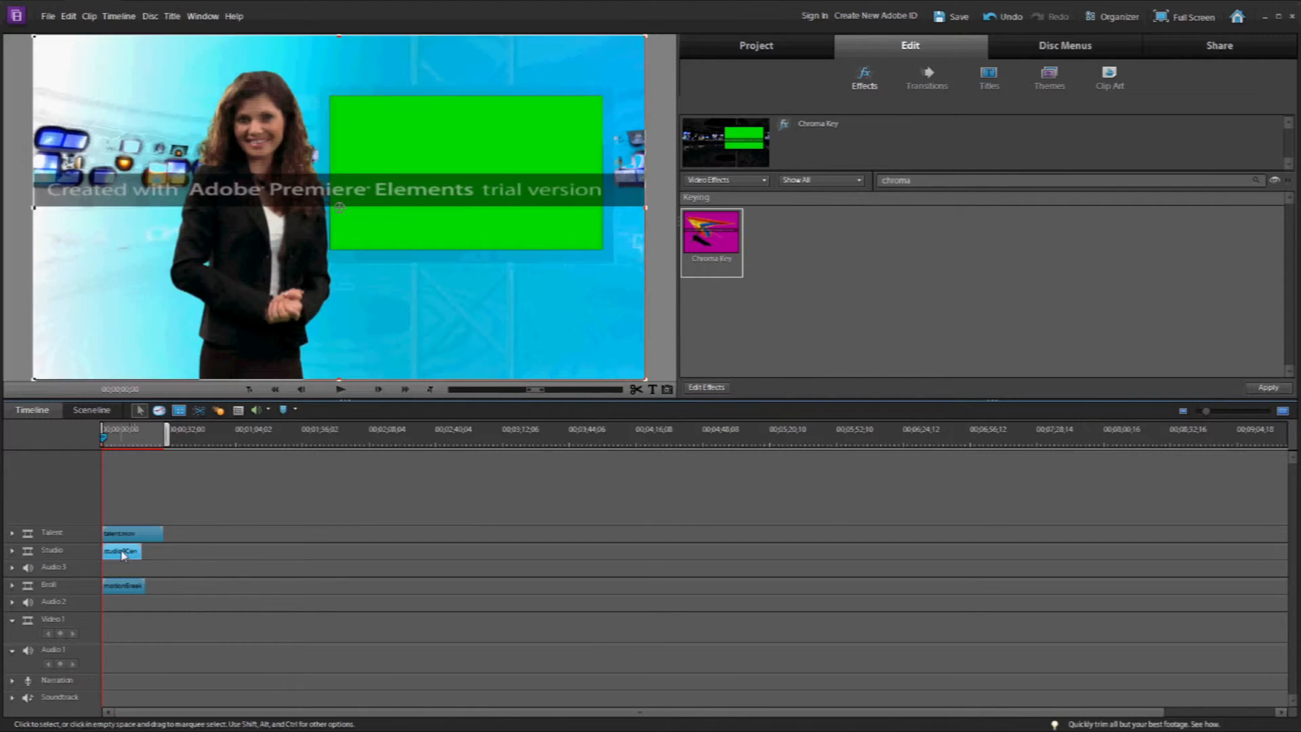
# Step: Set the studio clip's Chroma Key color by sampling the green of the TV screen, and raise its similarity
pyautogui.rightClick(117, 555)
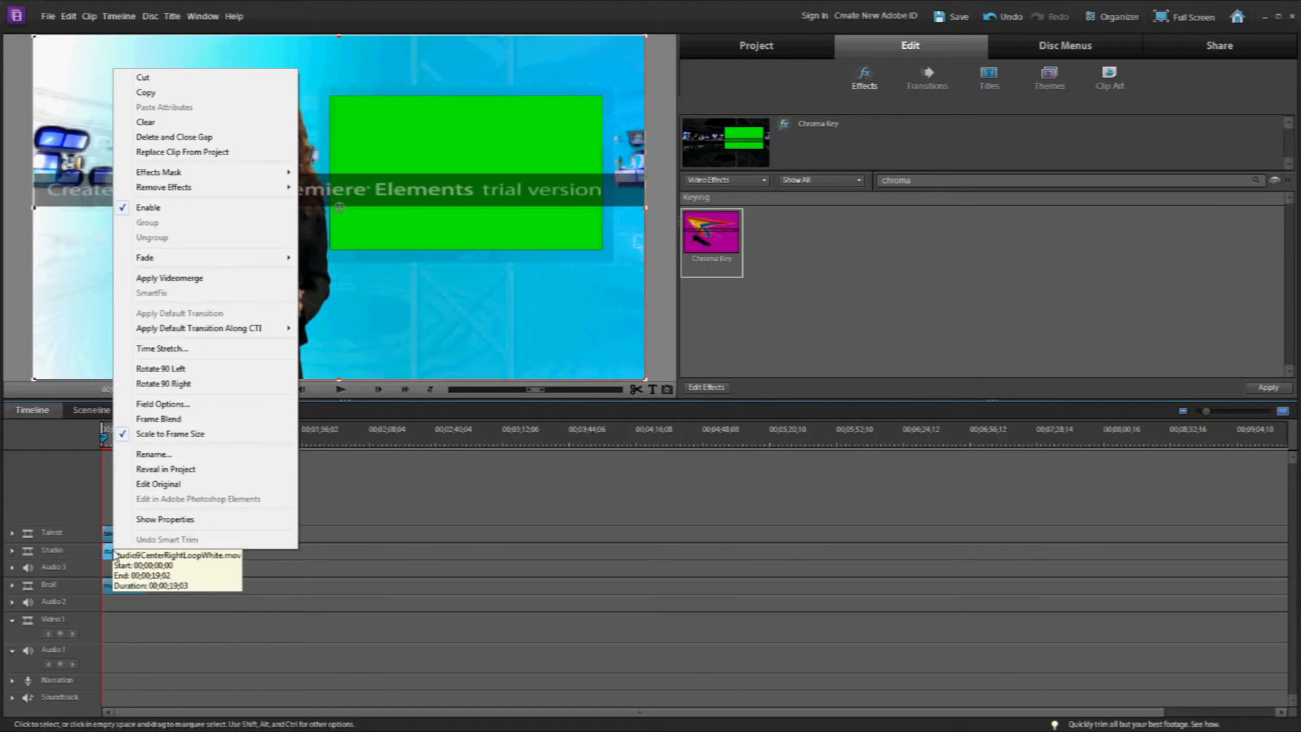
pyautogui.click(164, 520)
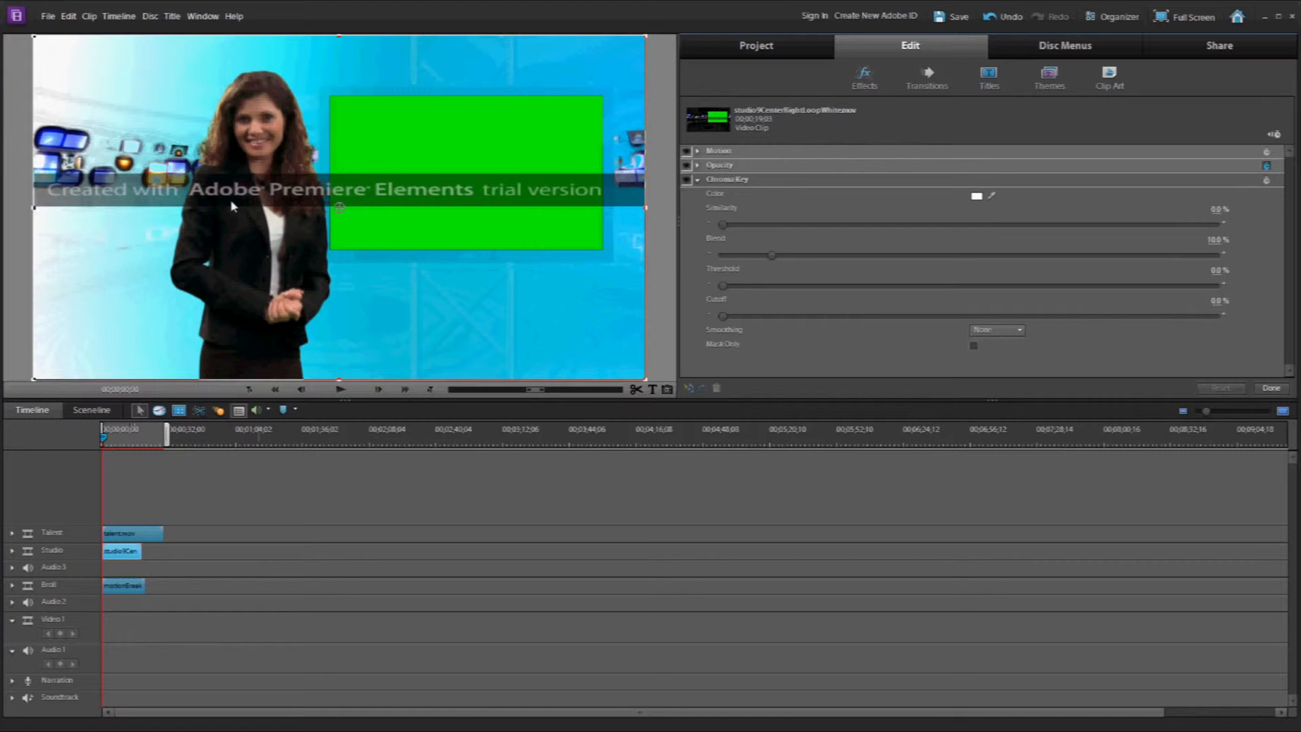
pyautogui.click(993, 198)
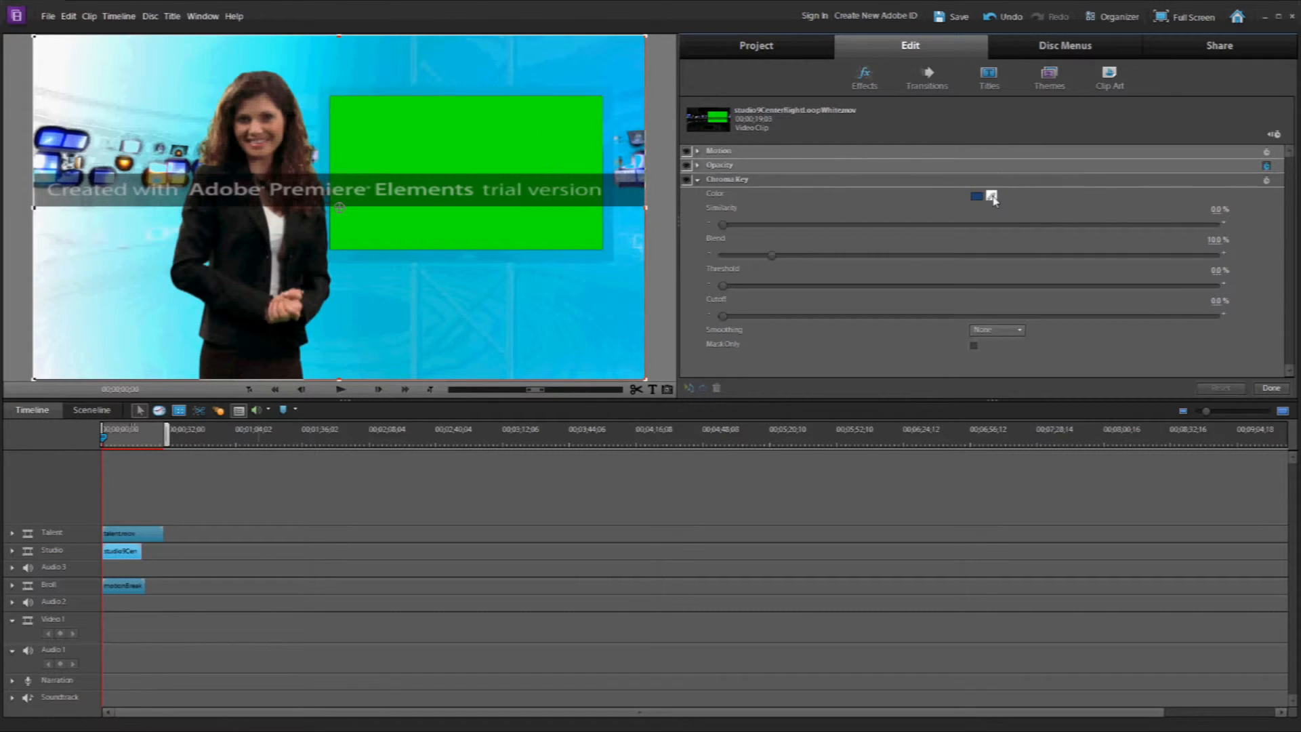
pyautogui.moveTo(993, 197); pyautogui.dragTo(513, 139)
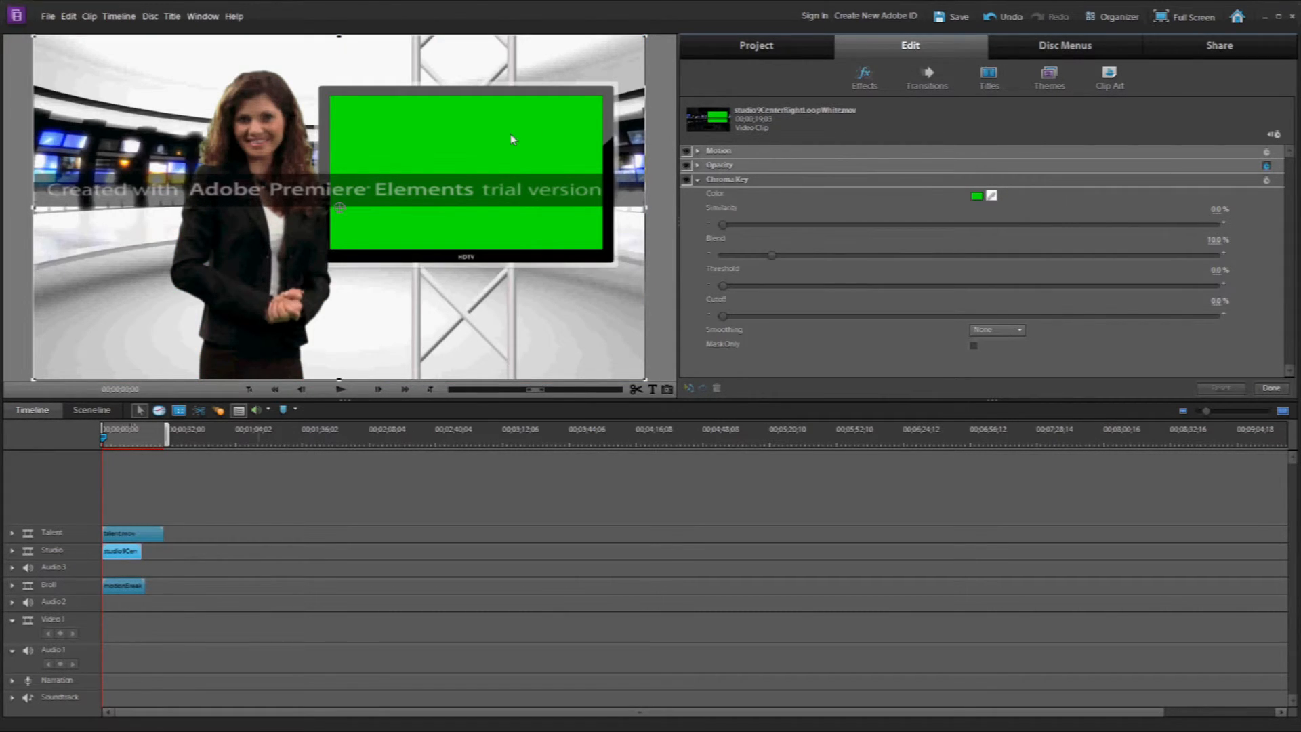
pyautogui.moveTo(488, 132); pyautogui.dragTo(488, 132)
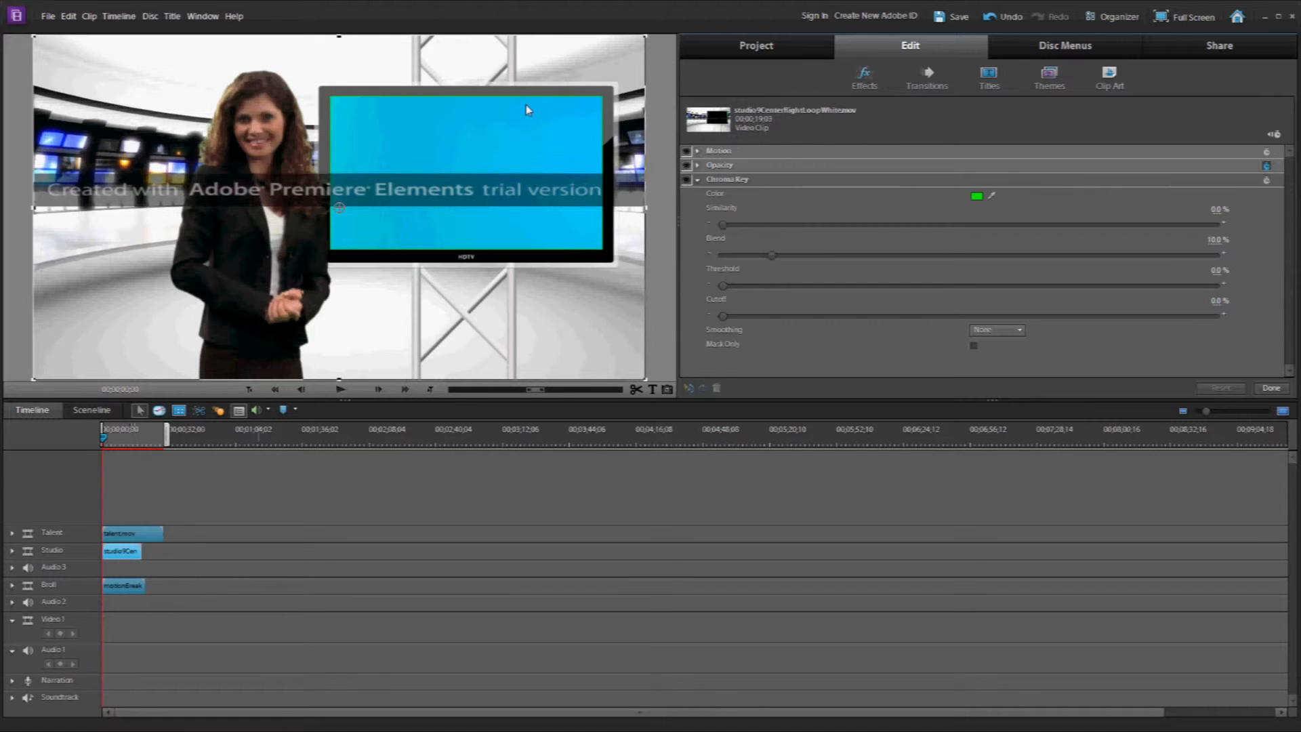
pyautogui.moveTo(725, 231); pyautogui.dragTo(1041, 215)
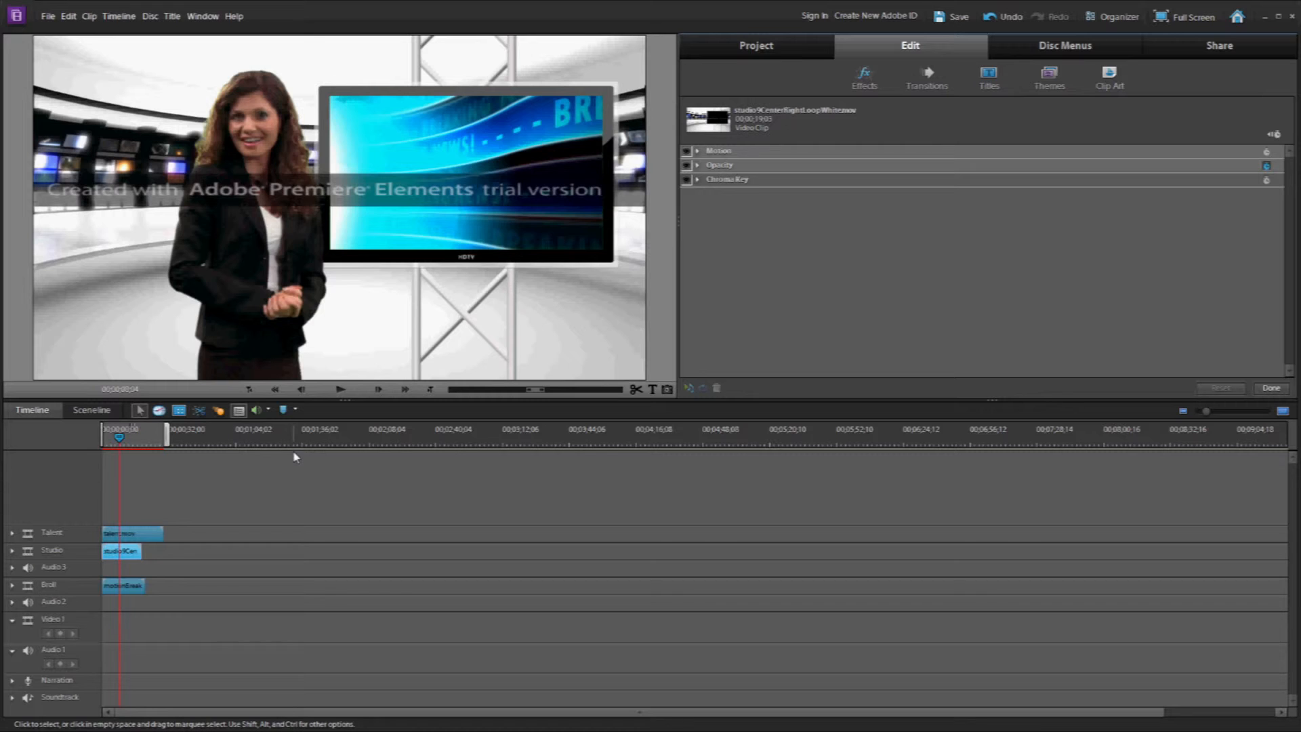
# Step: Scale the breaking news clip to 47.8 and set its anchor point to 75.0, 780.0 to fit it inside the TV screen
pyautogui.click(125, 587)
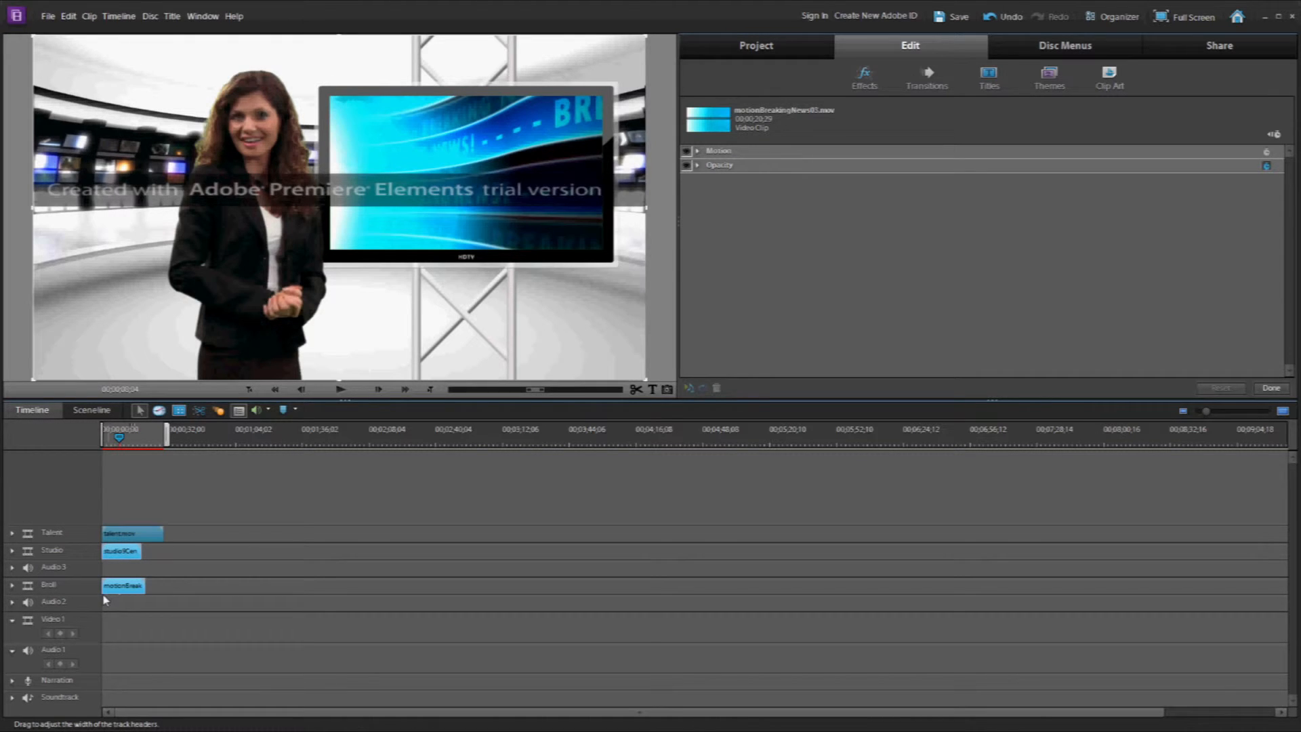
pyautogui.click(122, 589)
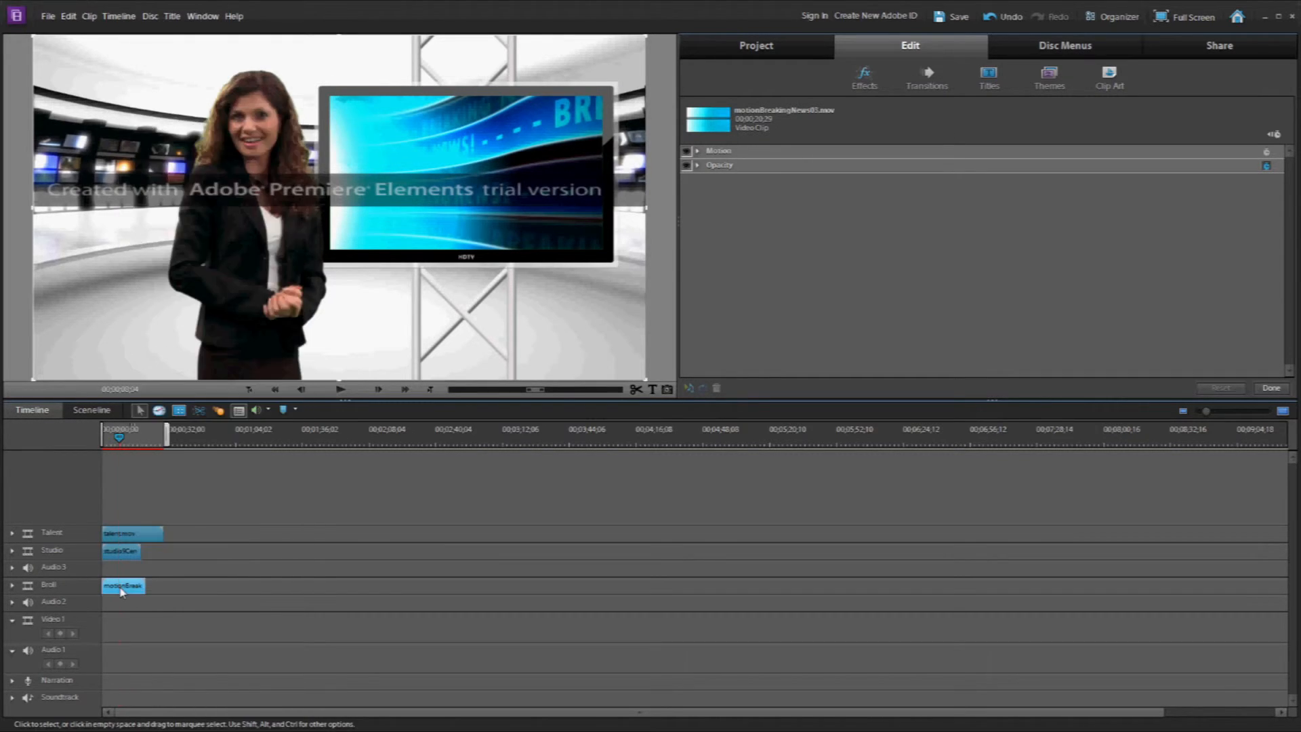
pyautogui.rightClick(122, 591)
pyautogui.click(159, 560)
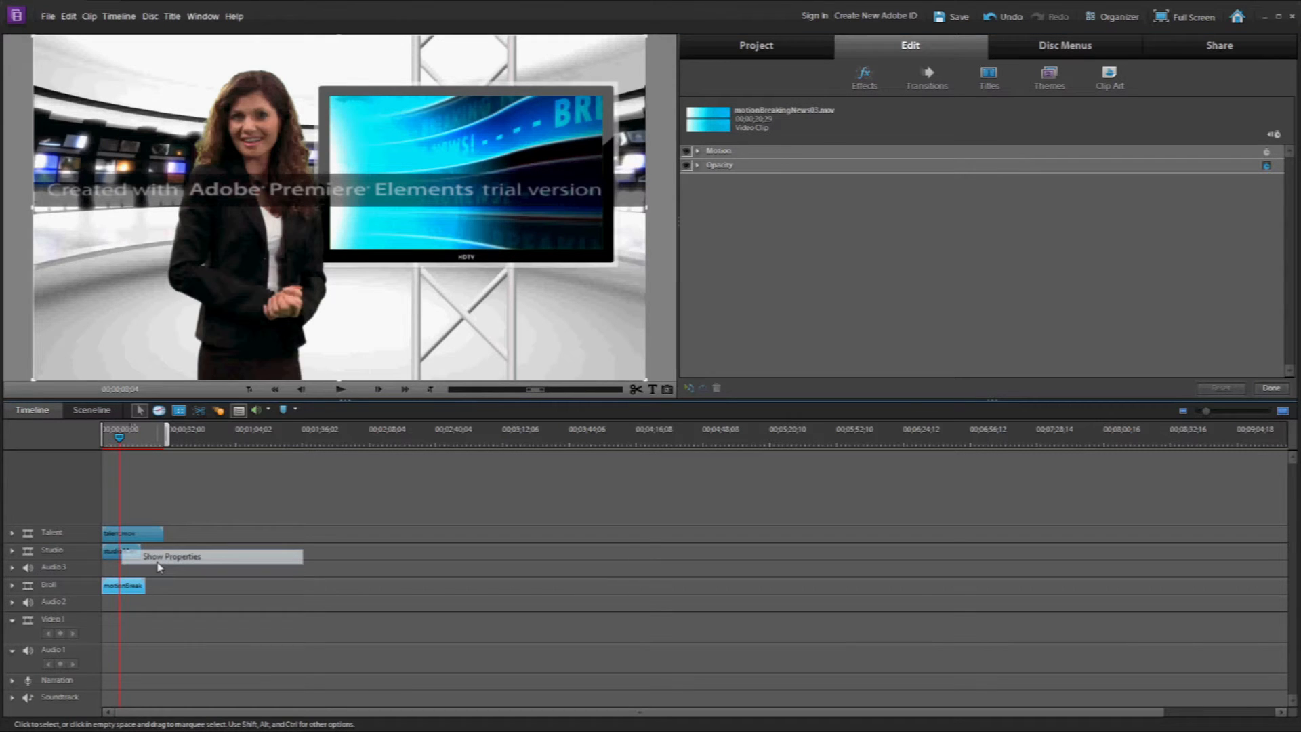
pyautogui.click(697, 151)
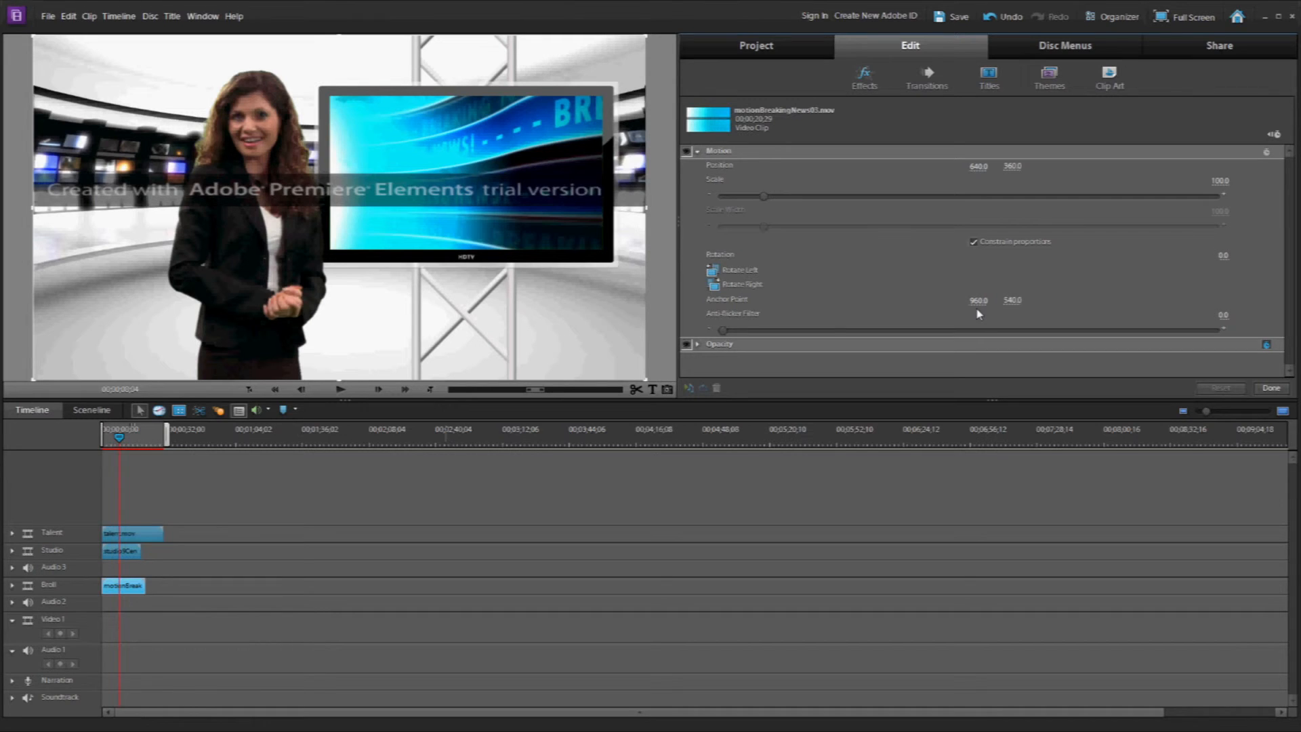
pyautogui.moveTo(767, 198); pyautogui.dragTo(748, 201)
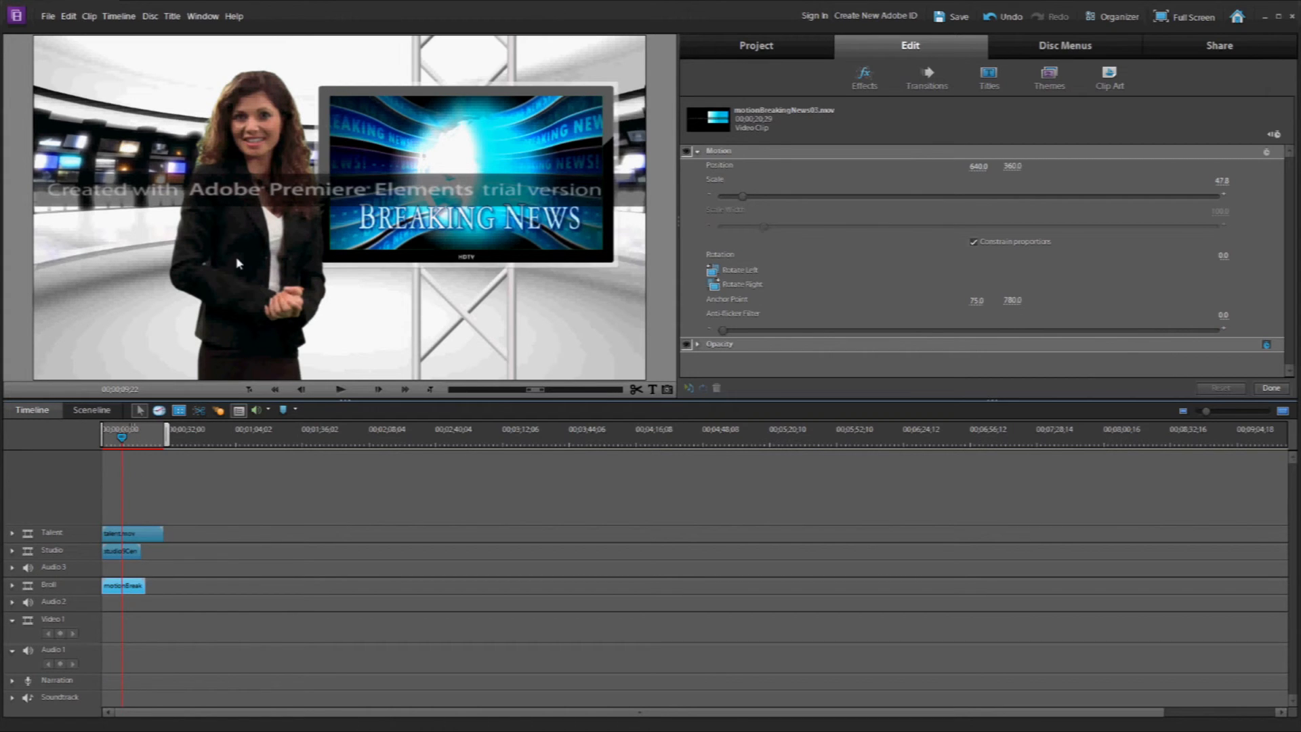
# Step: Show the properties of the clip on the Talent track and play back the composite
pyautogui.click(149, 537)
pyautogui.rightClick(149, 538)
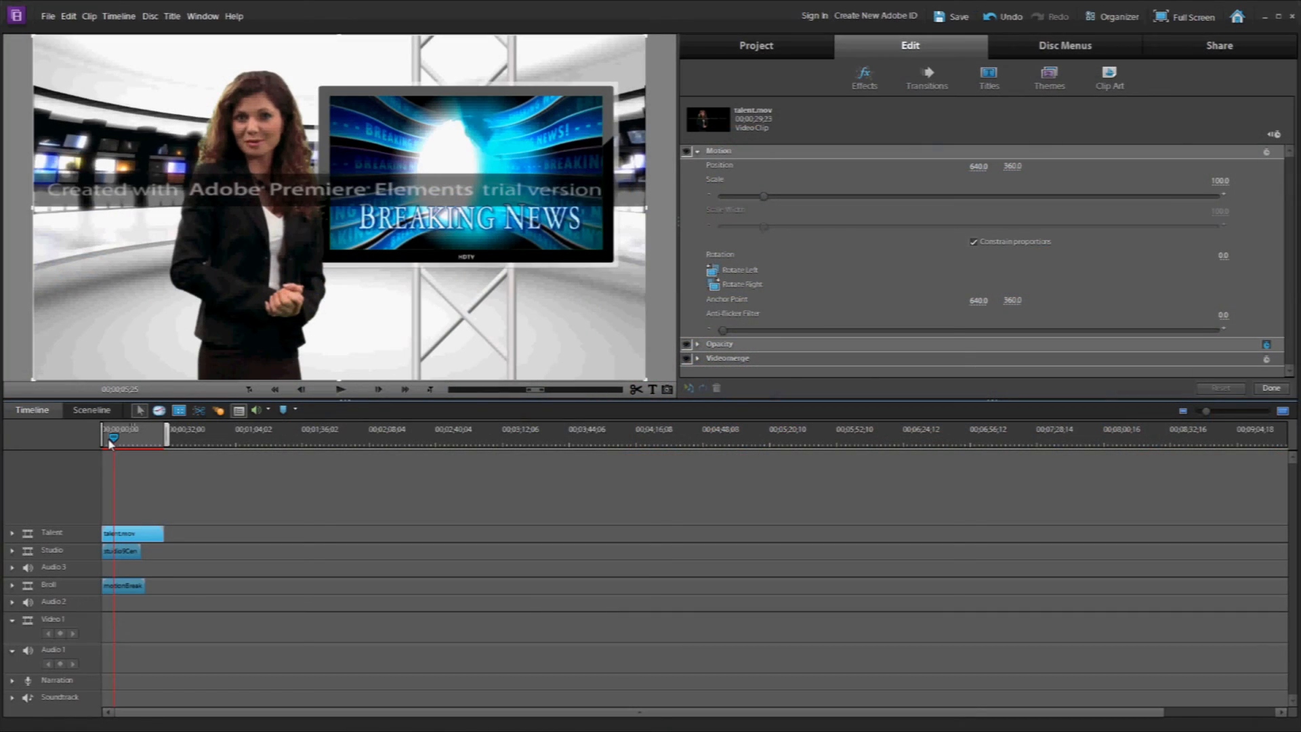
pyautogui.press('space')
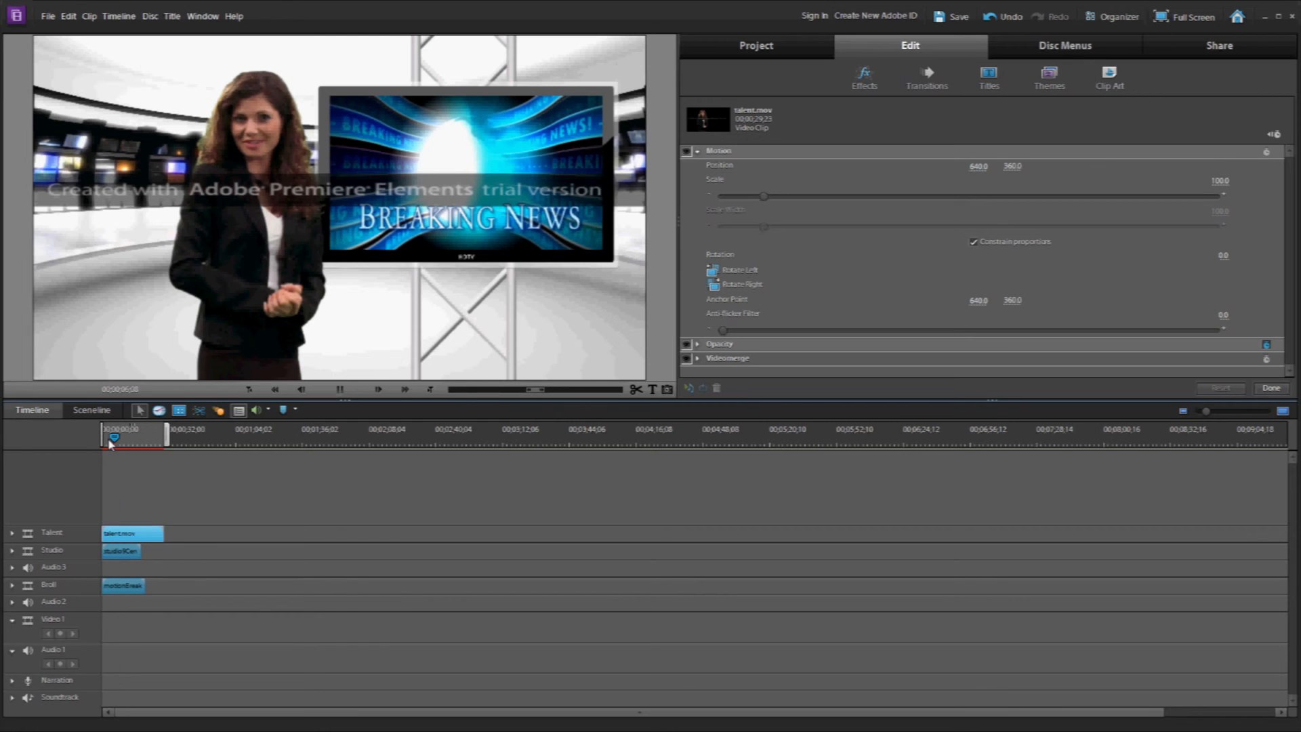